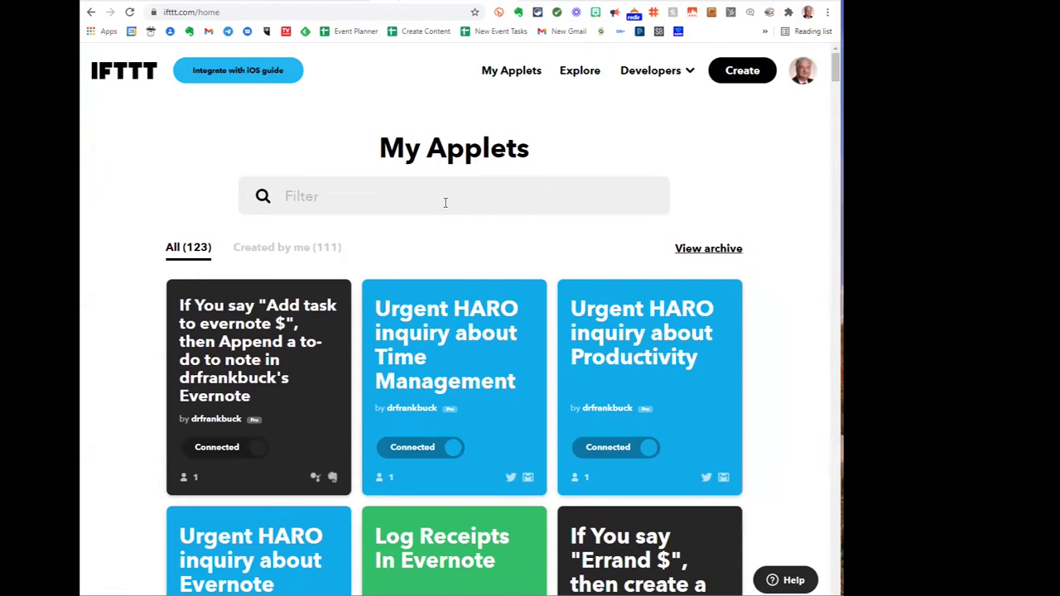
# Step: Filter the applets by "google assistant" and look through the matching ones
pyautogui.click(445, 202)
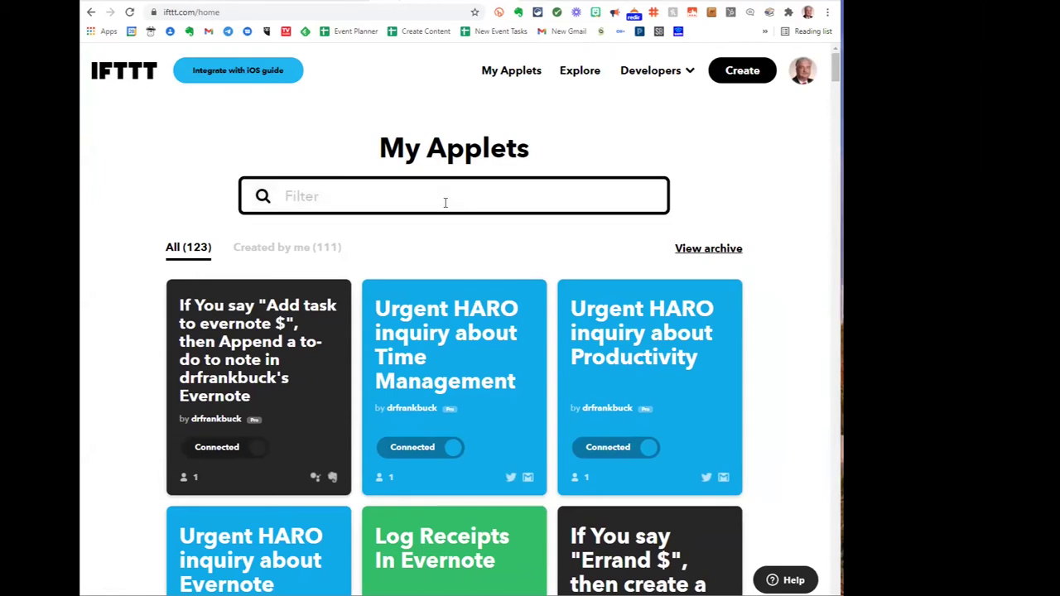
pyautogui.write('google a')
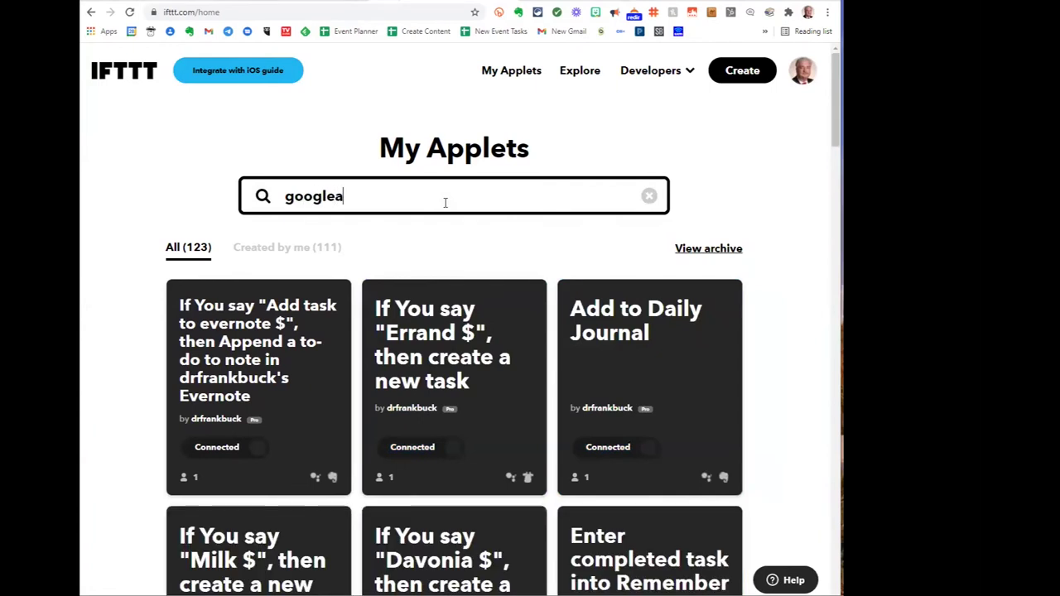
pyautogui.press('BackSpace')
pyautogui.write('assistant')
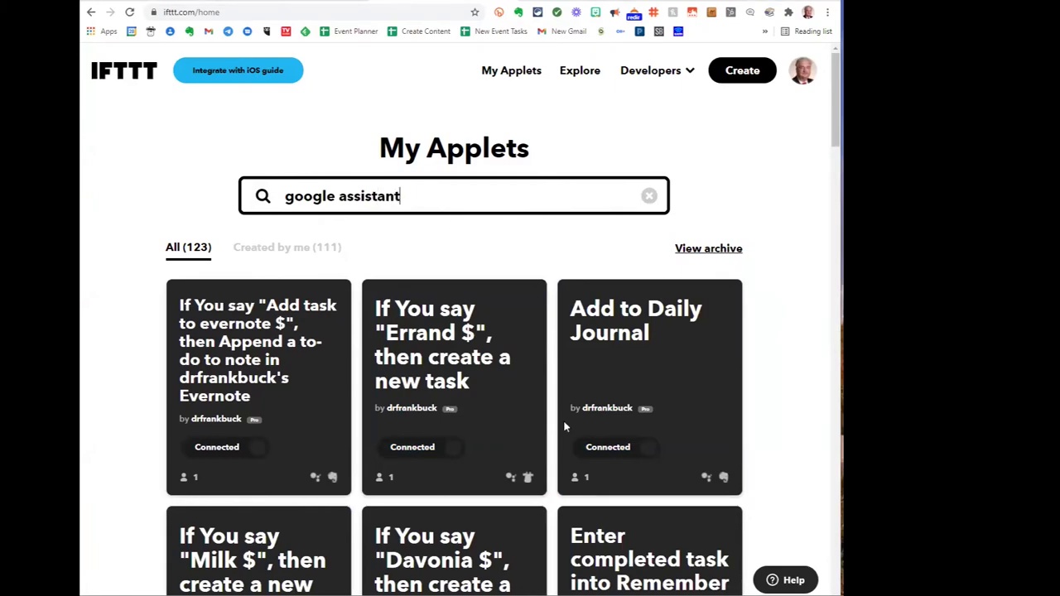
pyautogui.scroll(-13, 566, 427)
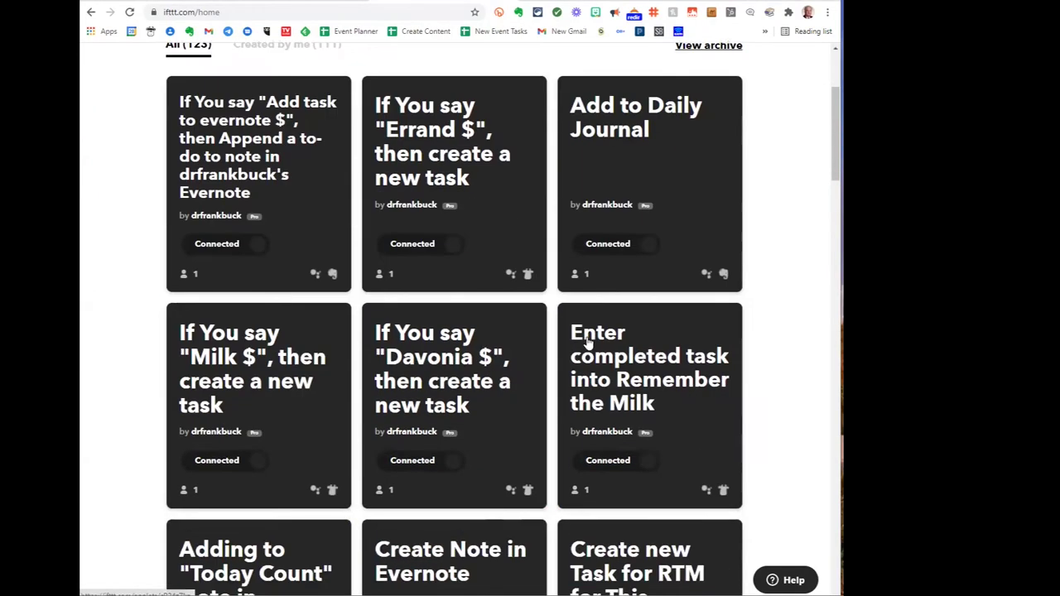
pyautogui.scroll(-7, 586, 344)
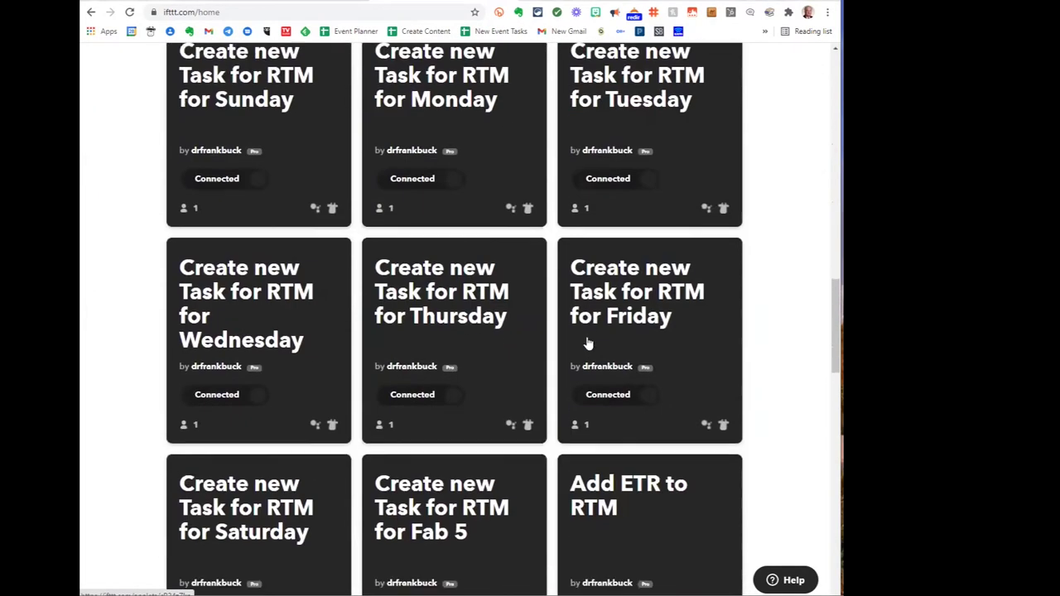
pyautogui.scroll(9, 586, 344)
pyautogui.scroll(3, 586, 344)
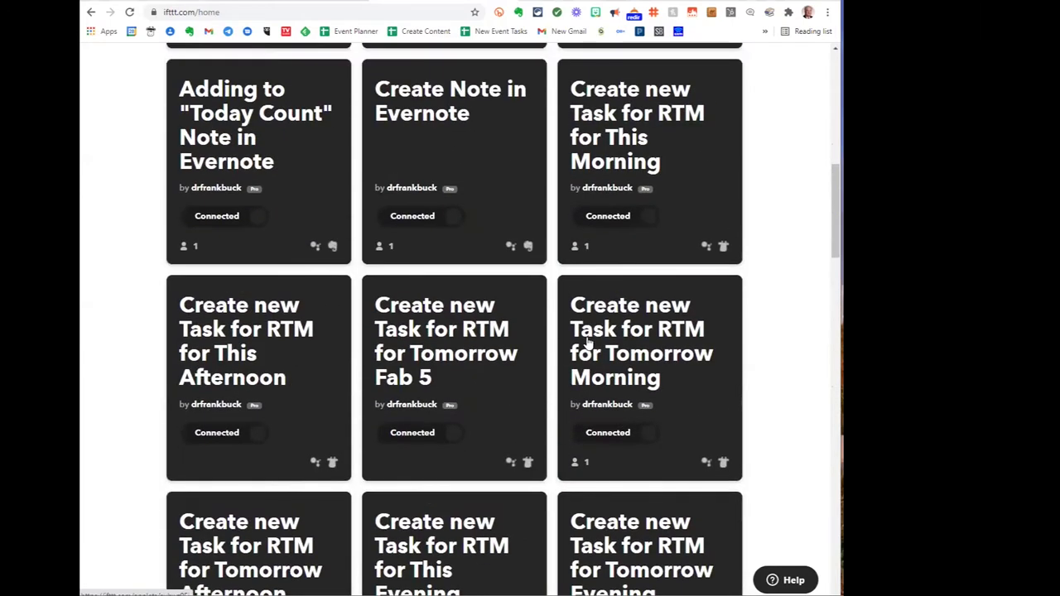
pyautogui.scroll(2, 586, 342)
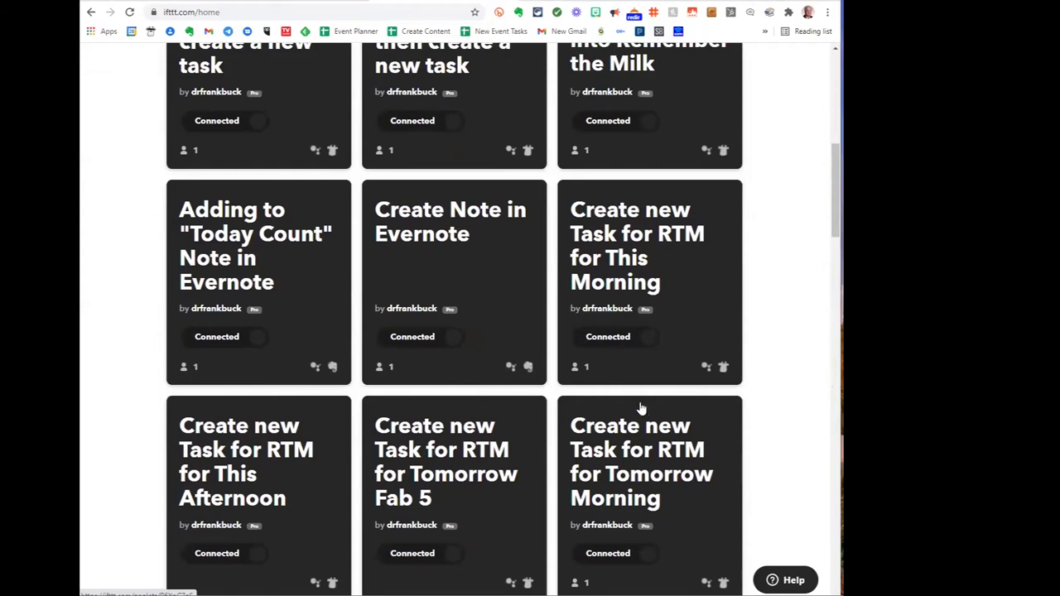
pyautogui.scroll(6, 639, 390)
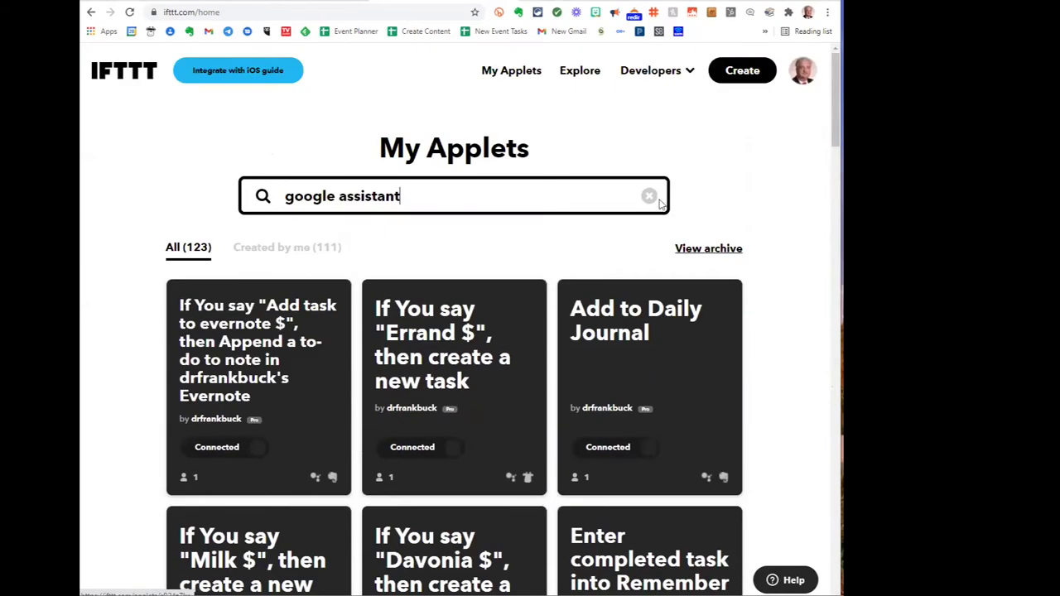
# Step: Start a new applet with Google Assistant's "Say a phrase with a text ingredient" as its trigger
pyautogui.click(743, 73)
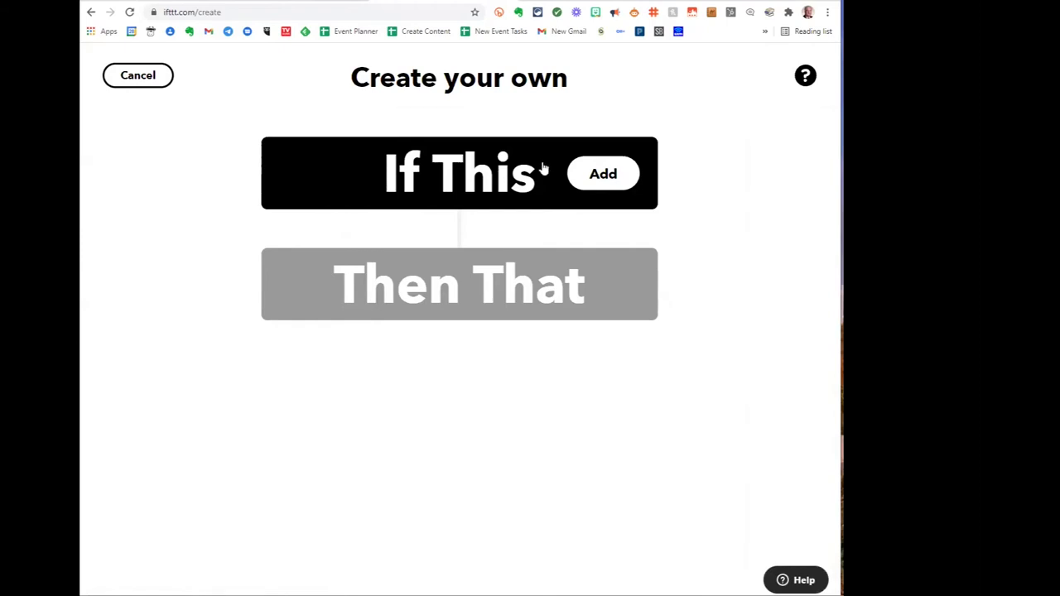
pyautogui.click(476, 182)
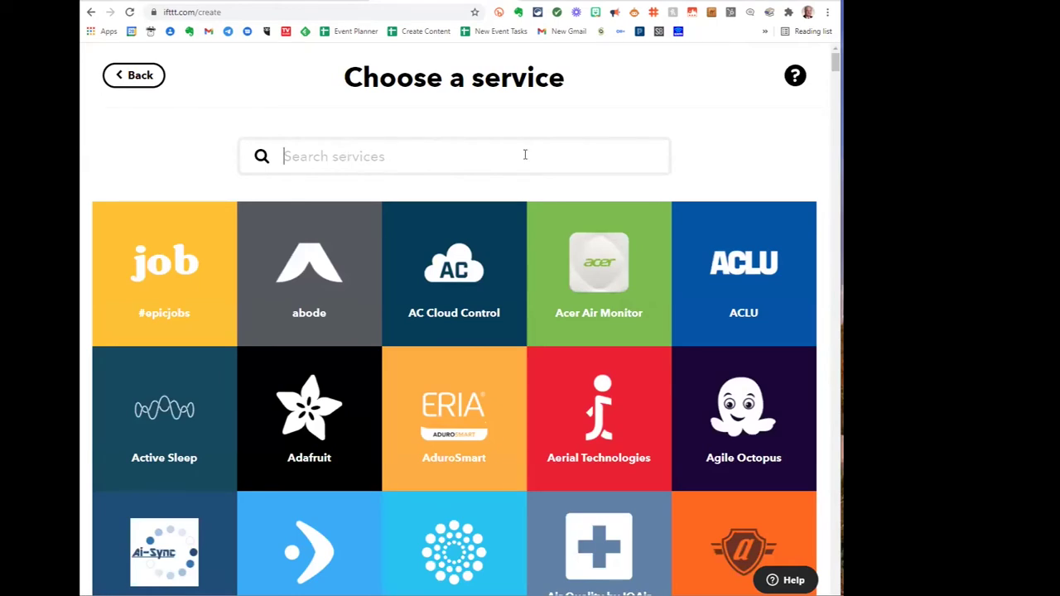
pyautogui.write('googl')
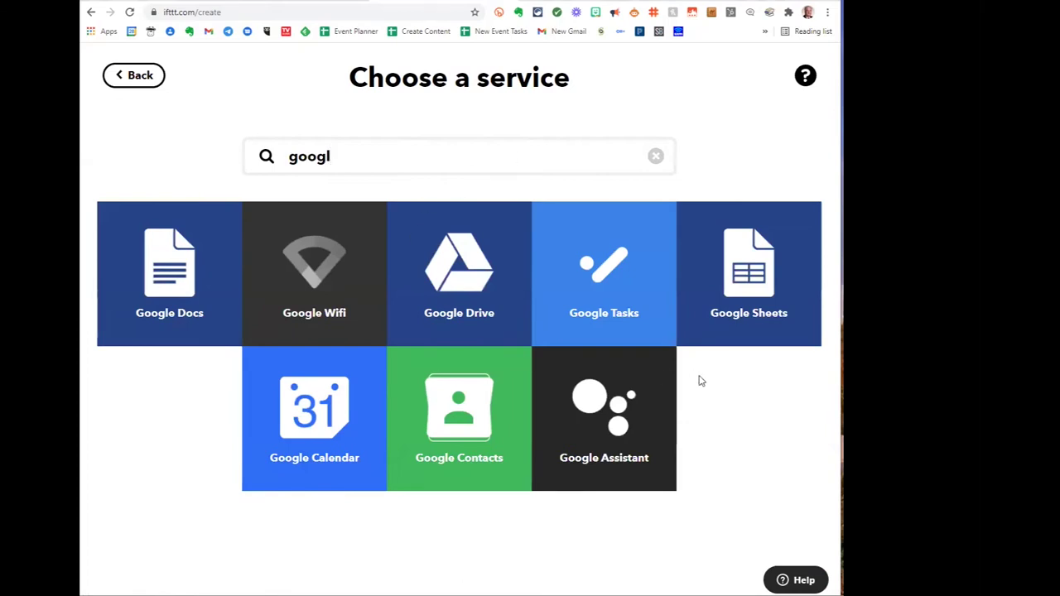
pyautogui.click(603, 434)
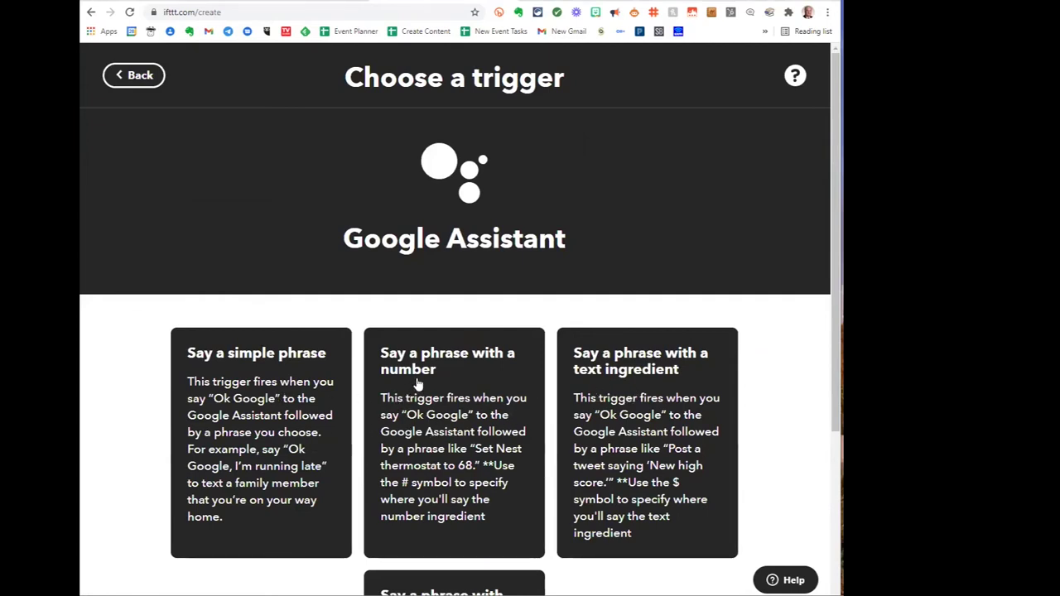
pyautogui.click(654, 398)
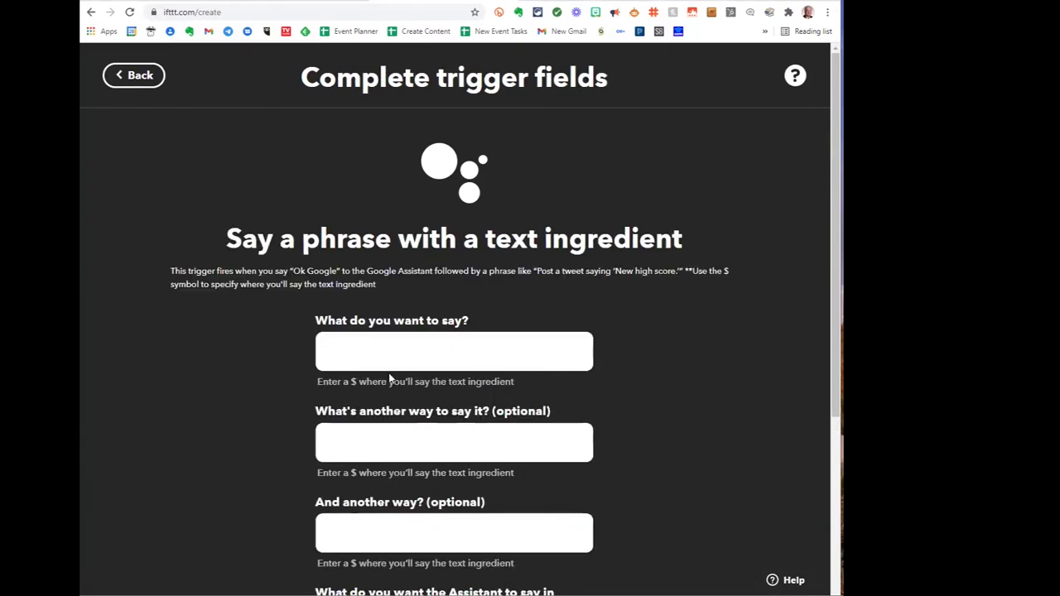
# Step: Create the trigger with the phrase "This morning $" and the Assistant response "OK, got it!"
pyautogui.click(362, 356)
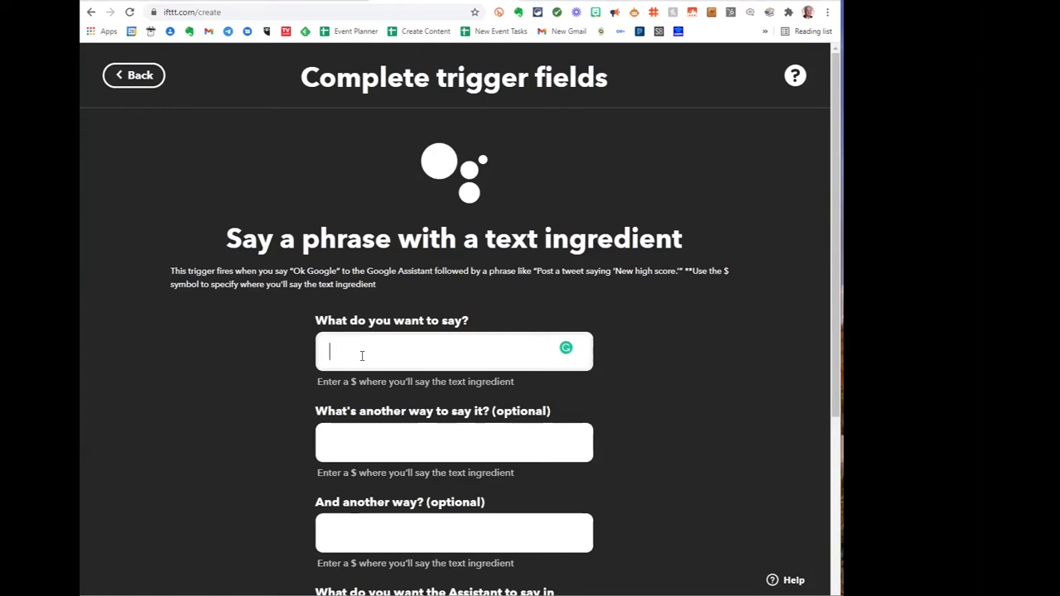
pyautogui.write('This morning $')
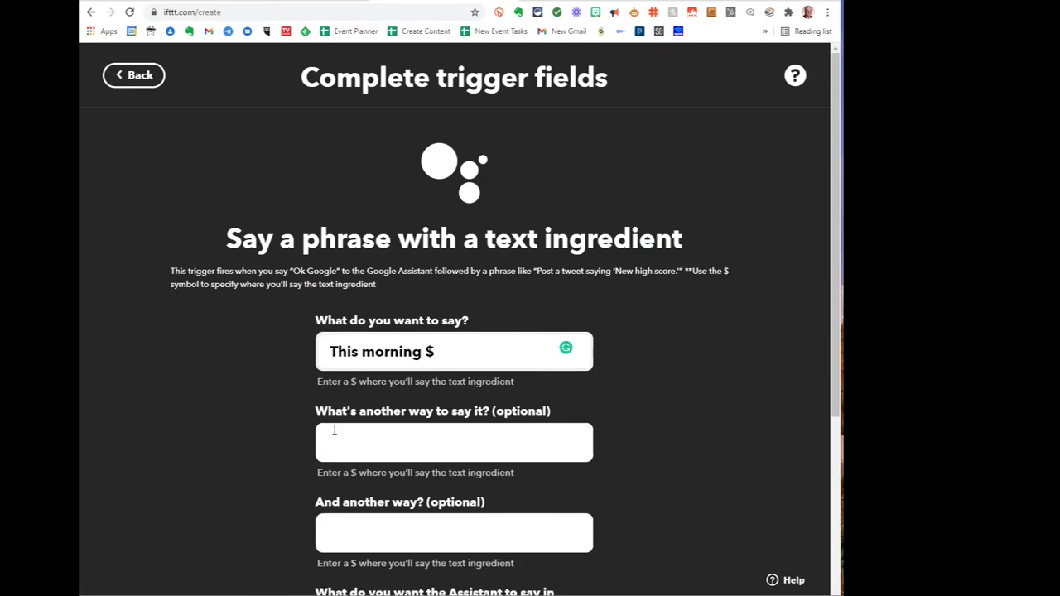
pyautogui.scroll(-3, 428, 345)
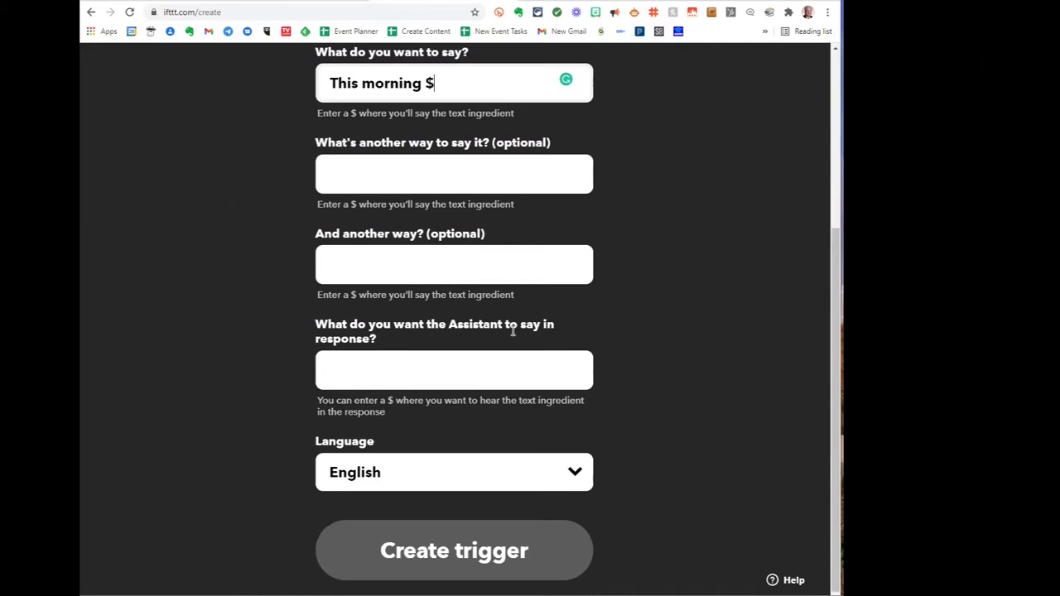
pyautogui.click(388, 367)
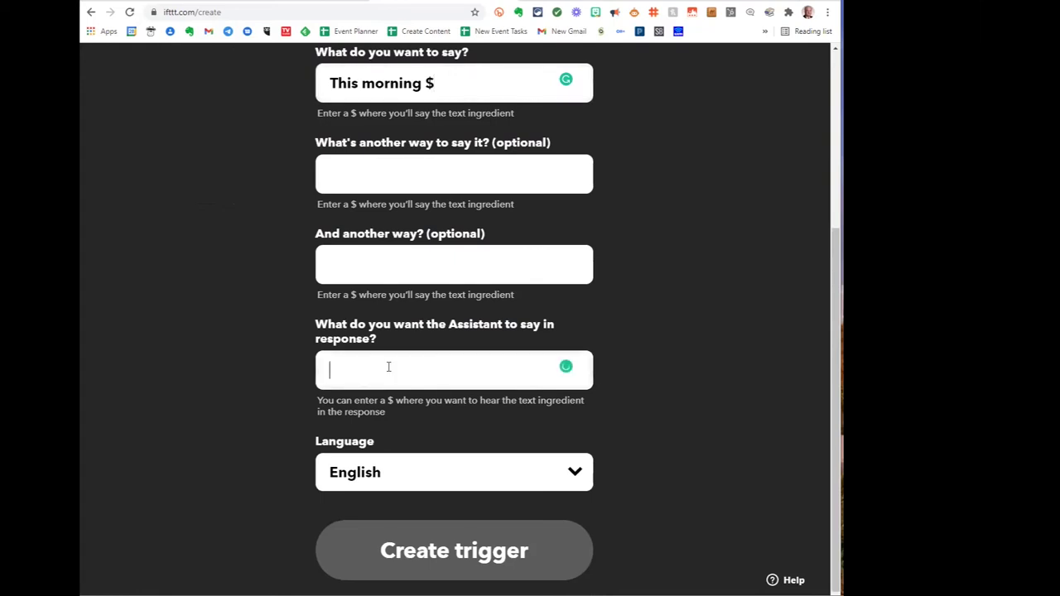
pyautogui.write('OK, got it!')
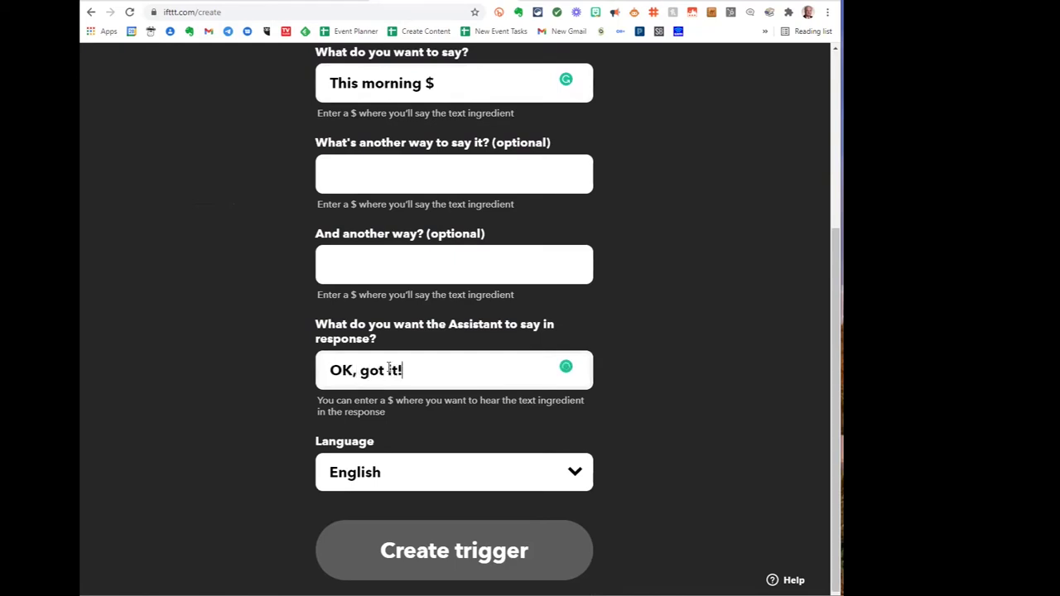
pyautogui.click(441, 533)
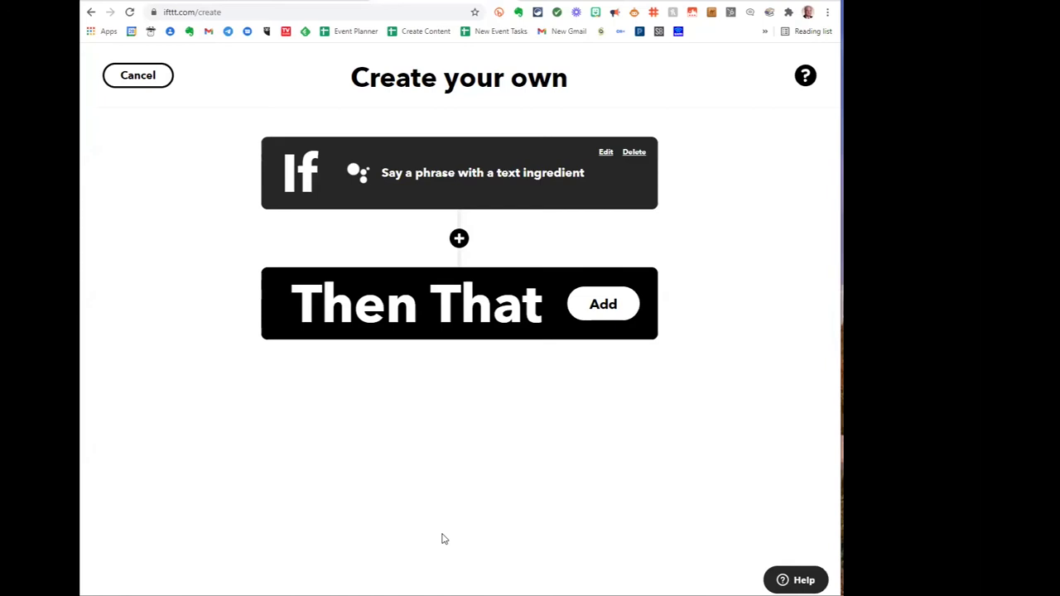
# Step: Add Remember The Milk's "Create a new task" as the applet's action
pyautogui.click(452, 308)
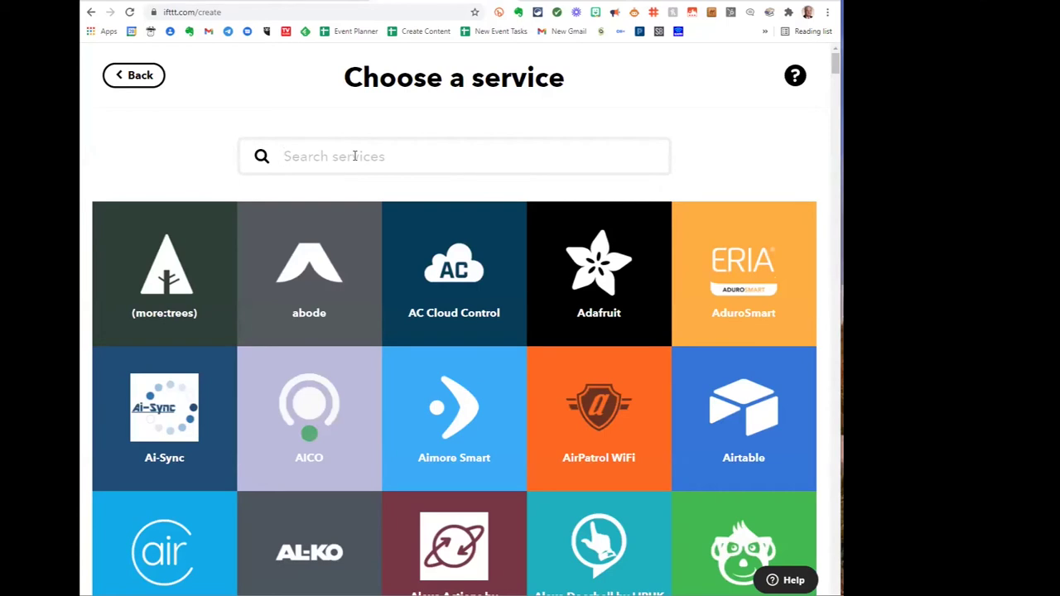
pyautogui.write('rem')
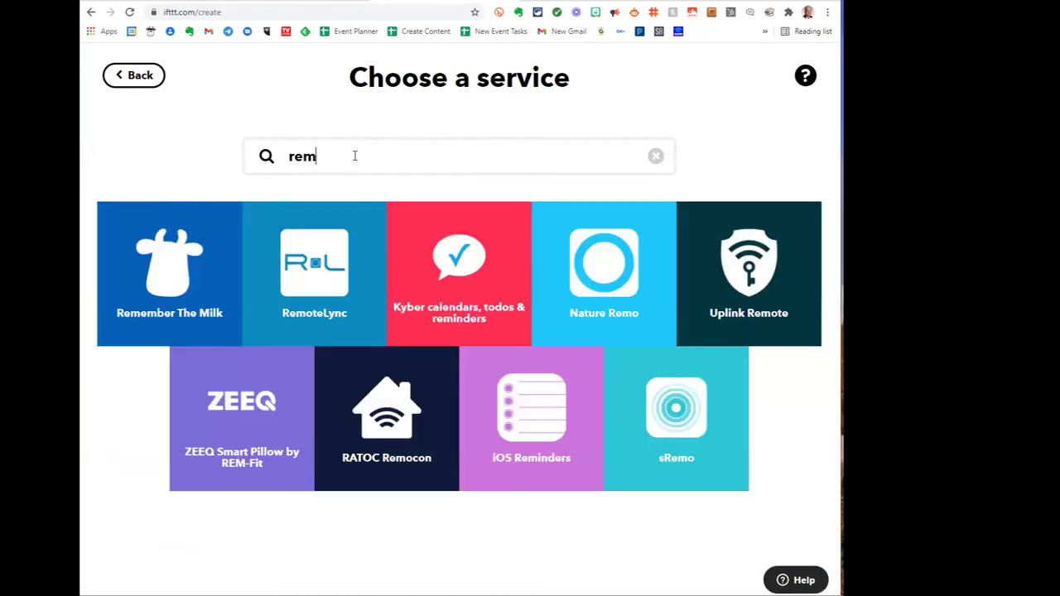
pyautogui.click(162, 287)
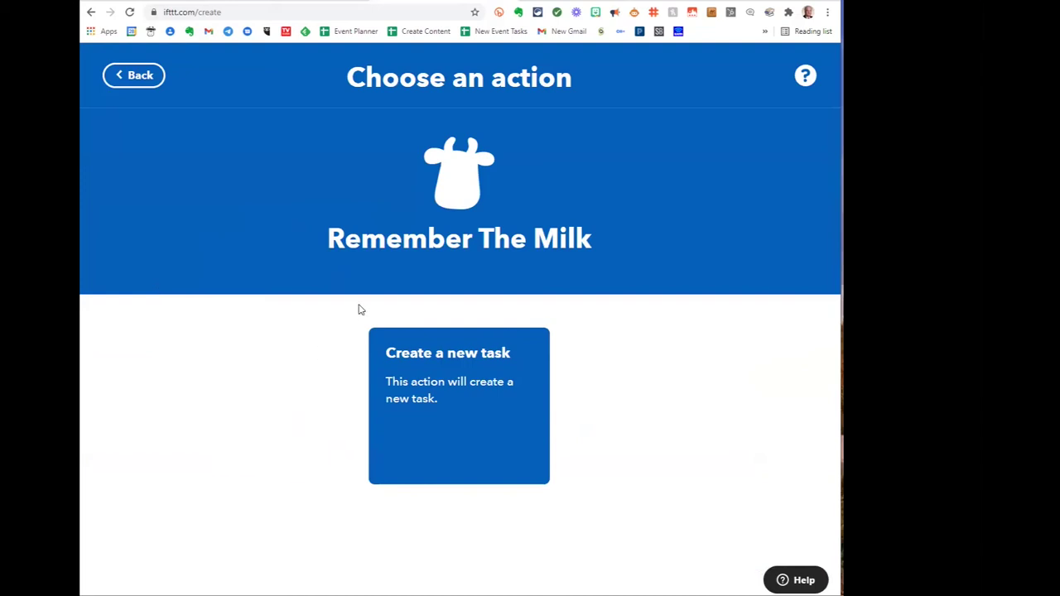
pyautogui.click(462, 358)
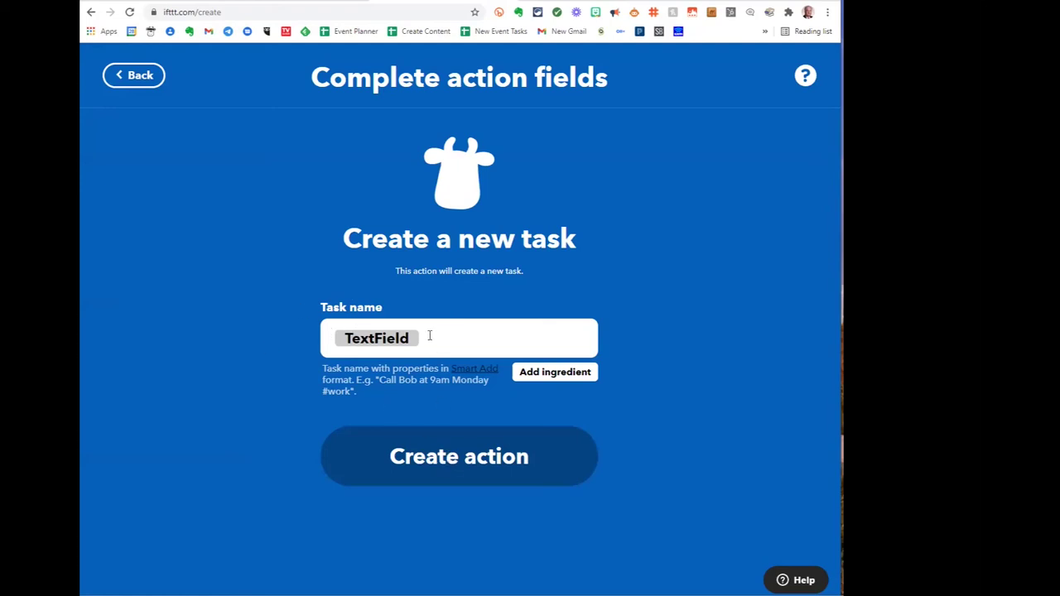
# Step: Set the task name to "{{TextField}} ^today !2" and create the action
pyautogui.click(430, 335)
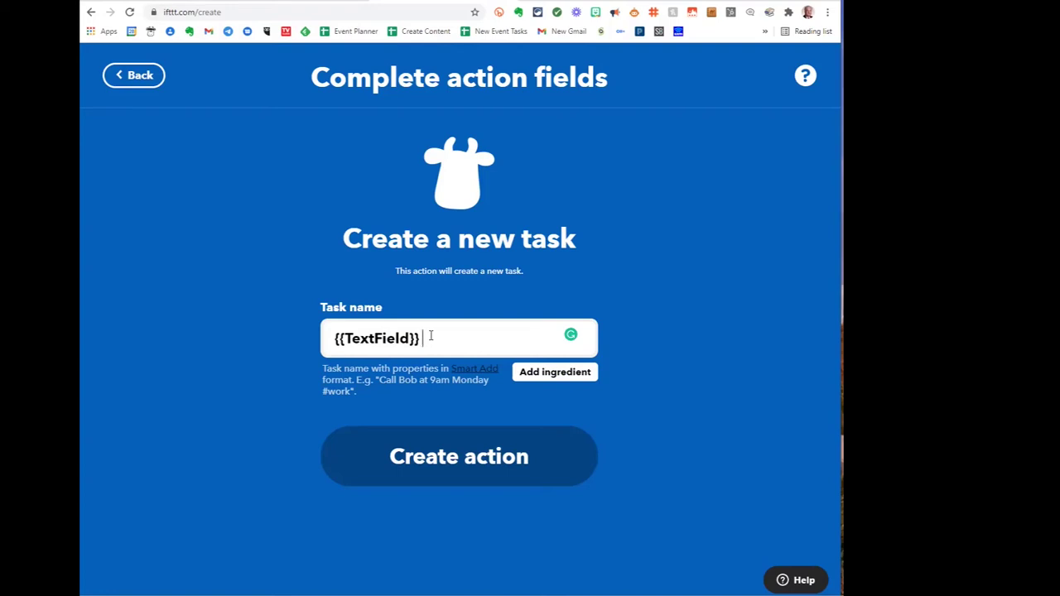
pyautogui.write('^today')
pyautogui.write('!2')
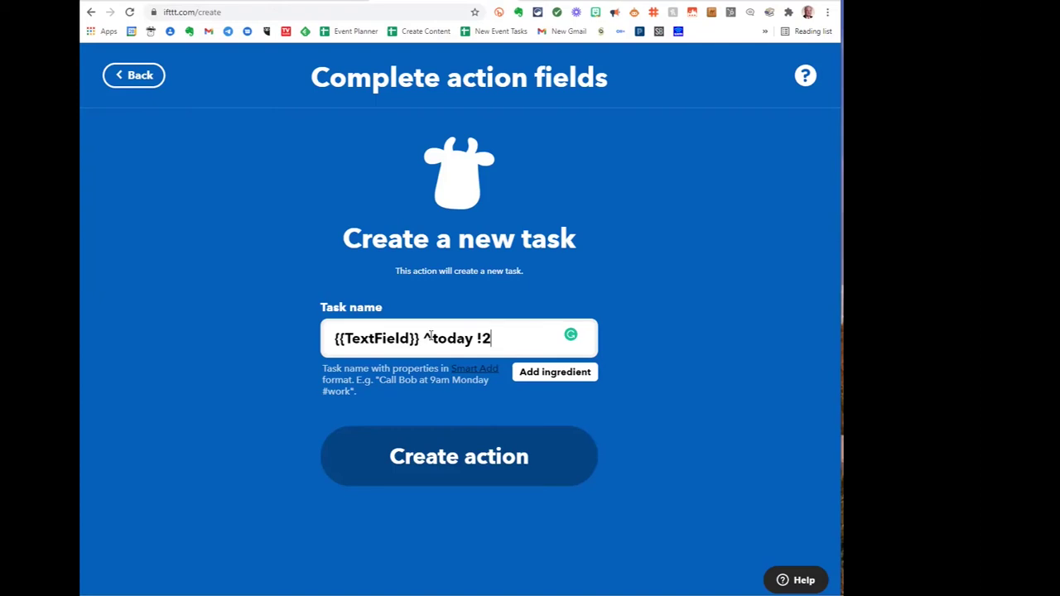
pyautogui.click(474, 466)
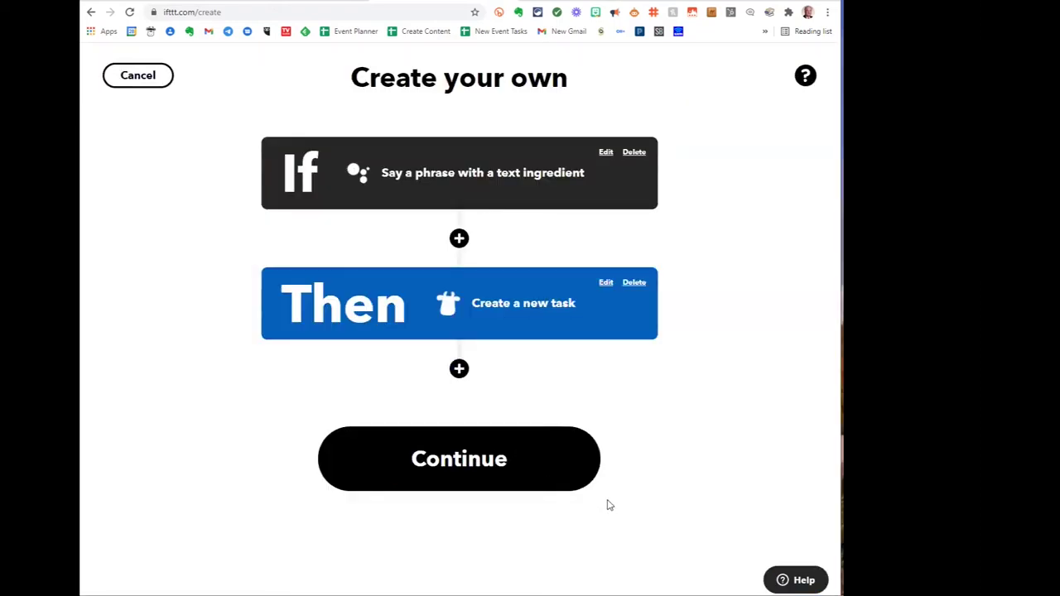
# Step: Finish the applet with its suggested title and notifications off, then return to the applet list
pyautogui.click(473, 476)
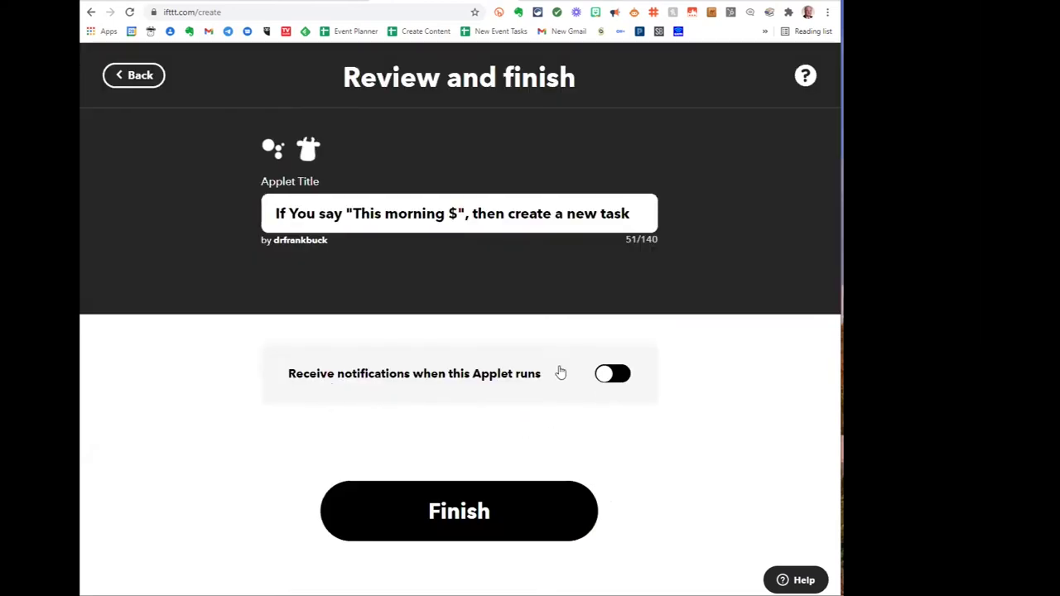
pyautogui.click(481, 508)
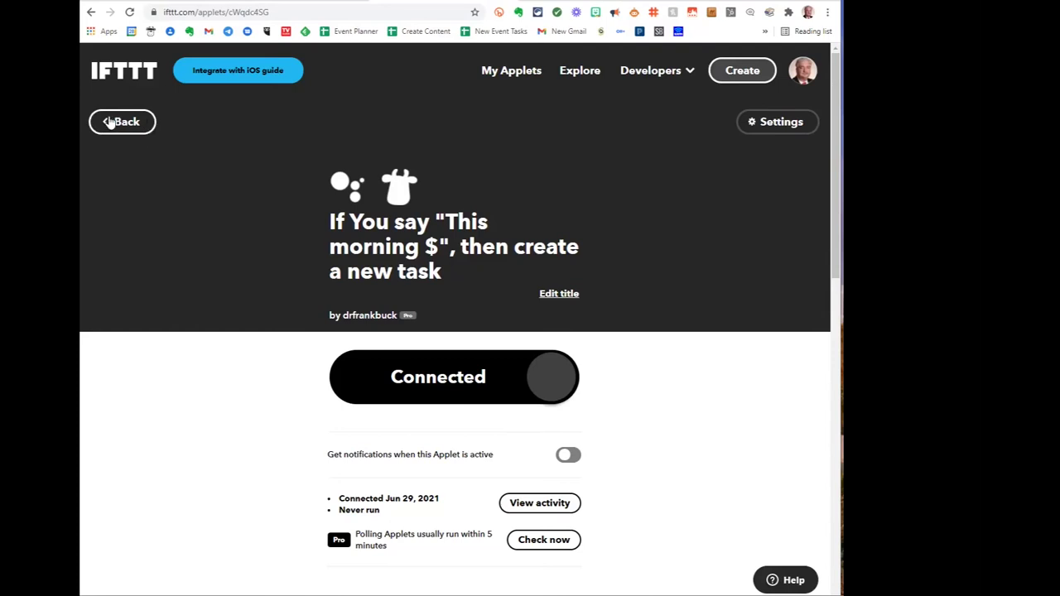
pyautogui.click(112, 75)
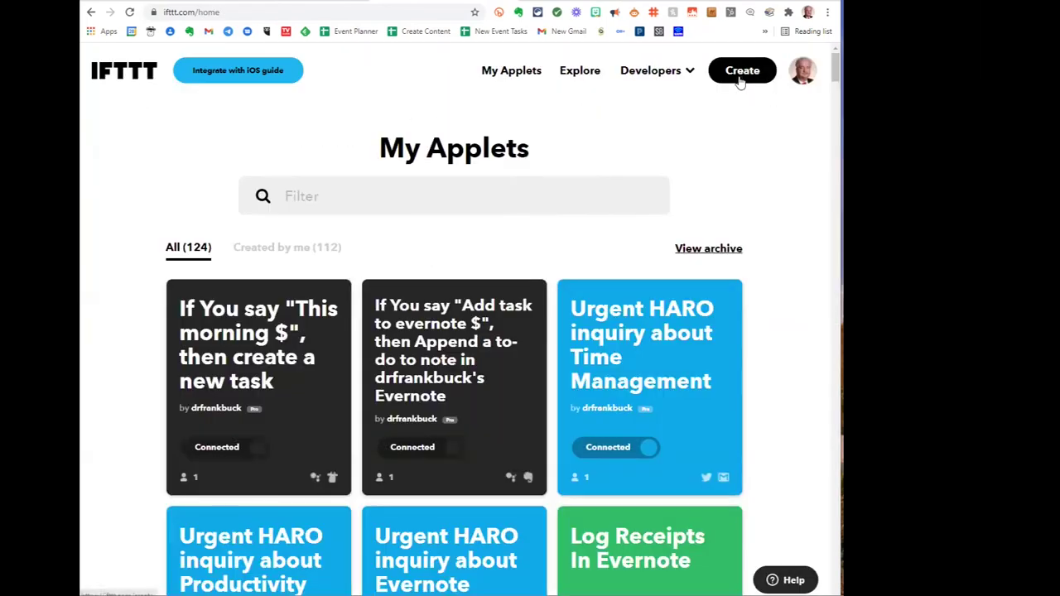
# Step: Filter the applets by "google assi" and review the Remember The Milk task applets for different days and times
pyautogui.click(411, 196)
pyautogui.write('googleass')
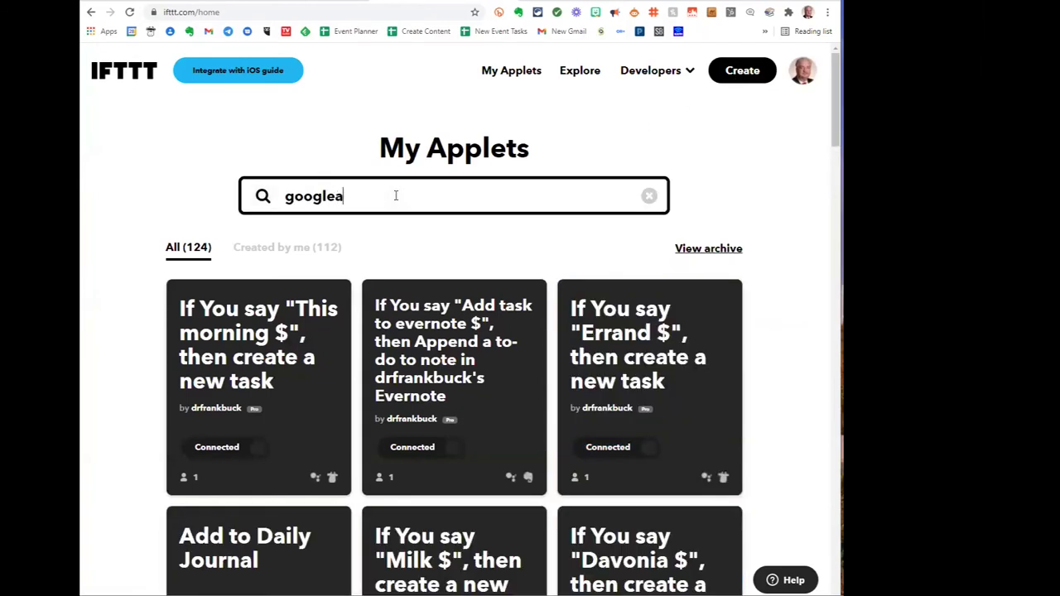
pyautogui.press('BackSpace')
pyautogui.press('BackSpace')
pyautogui.press('BackSpace')
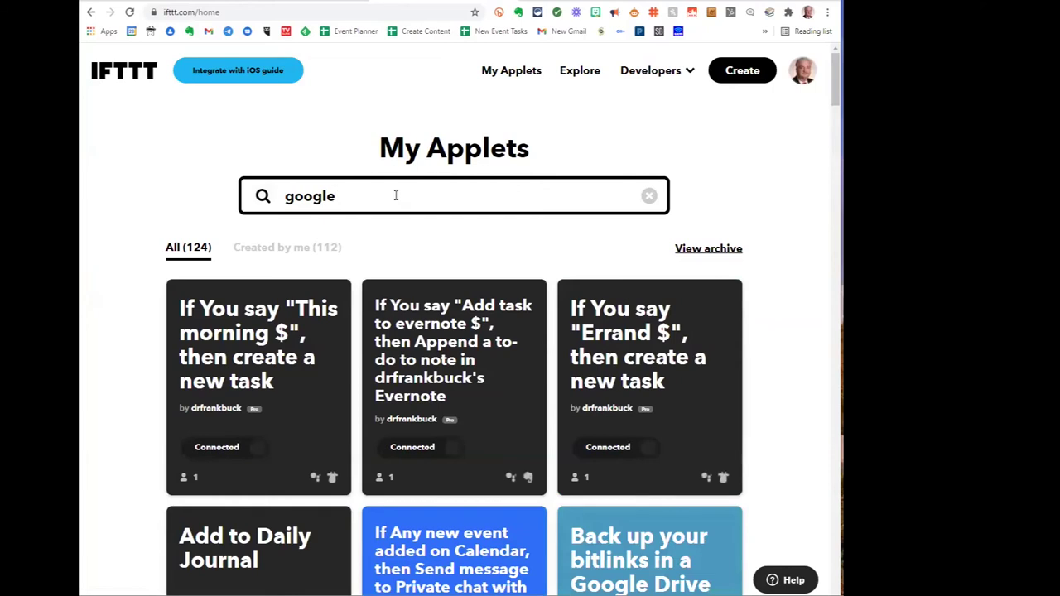
pyautogui.write('assi')
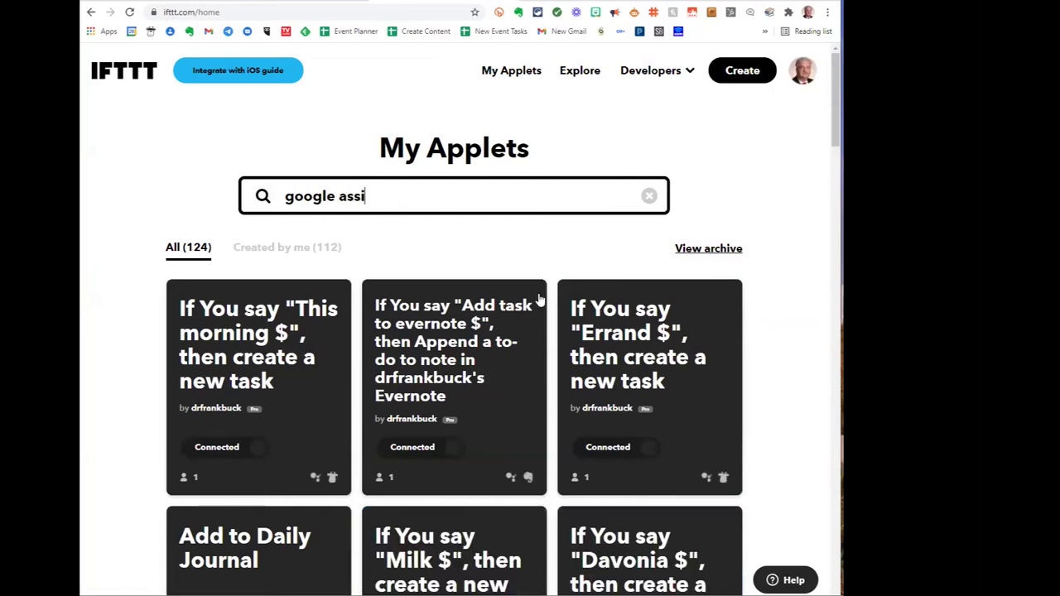
pyautogui.scroll(-8, 539, 296)
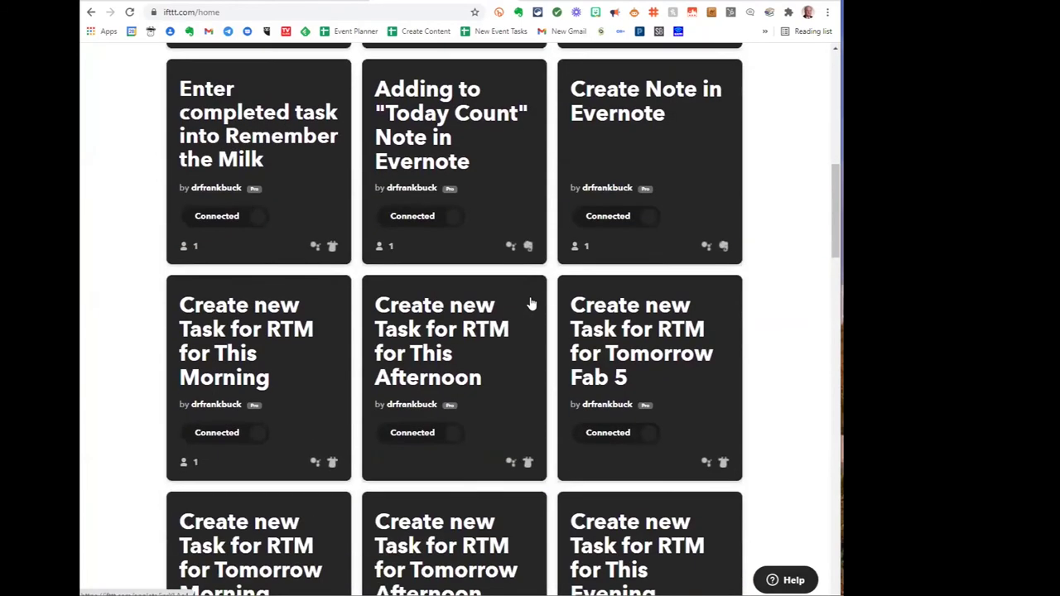
pyautogui.scroll(-7, 531, 305)
pyautogui.scroll(1, 532, 287)
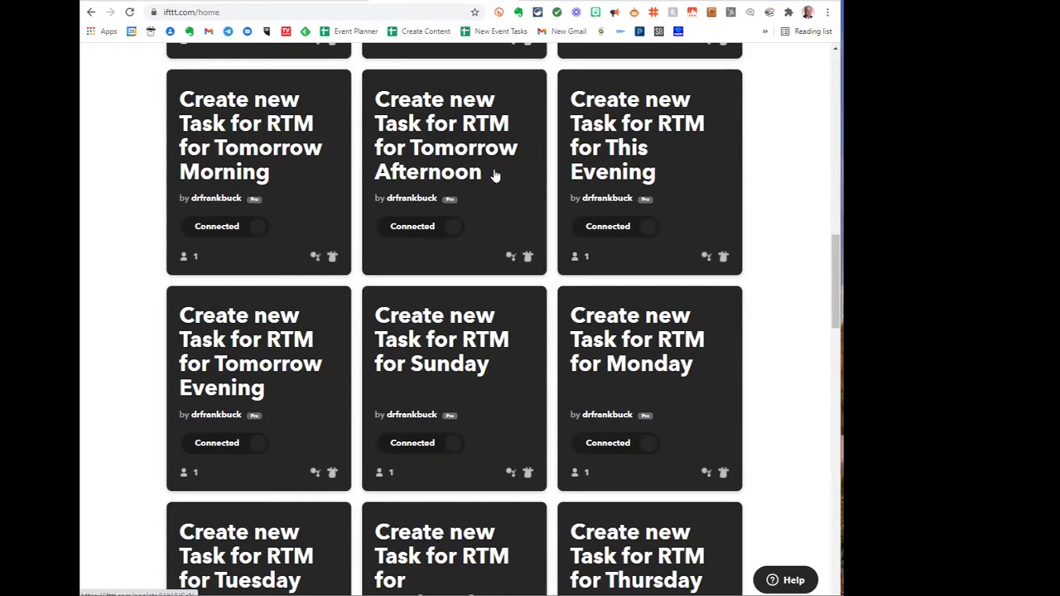
pyautogui.scroll(1, 495, 175)
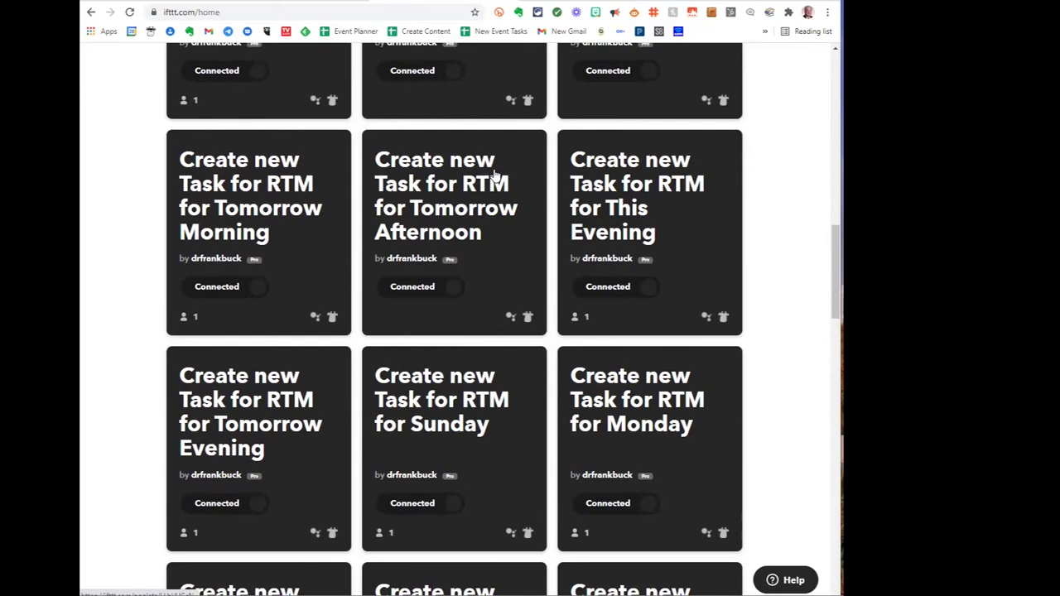
# Step: Examine the remaining Remember The Milk task applets, including those for tomorrow and the individual weekdays
pyautogui.scroll(-1, 494, 174)
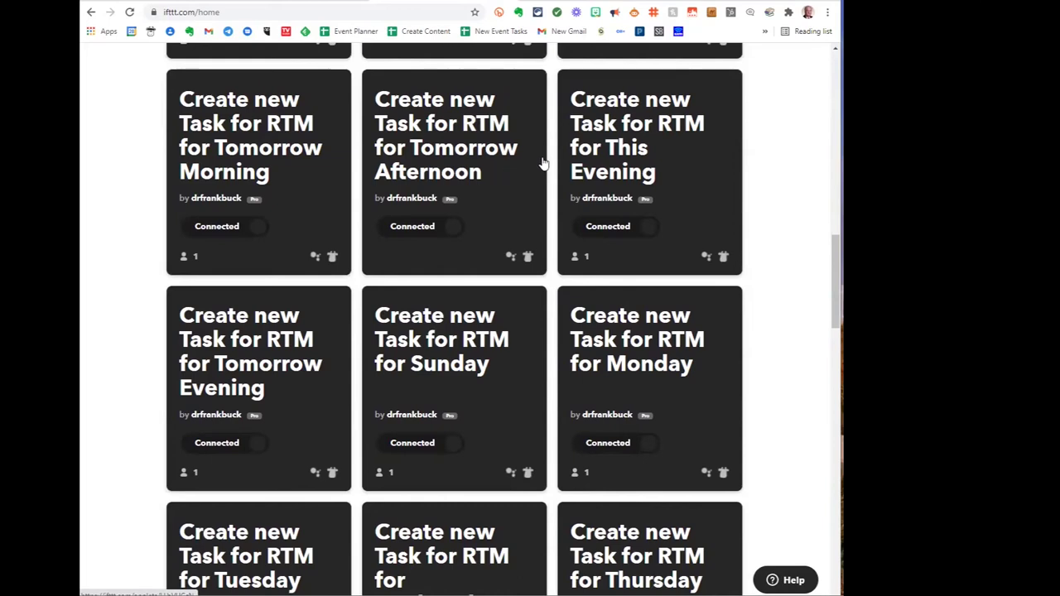
pyautogui.scroll(-2, 546, 162)
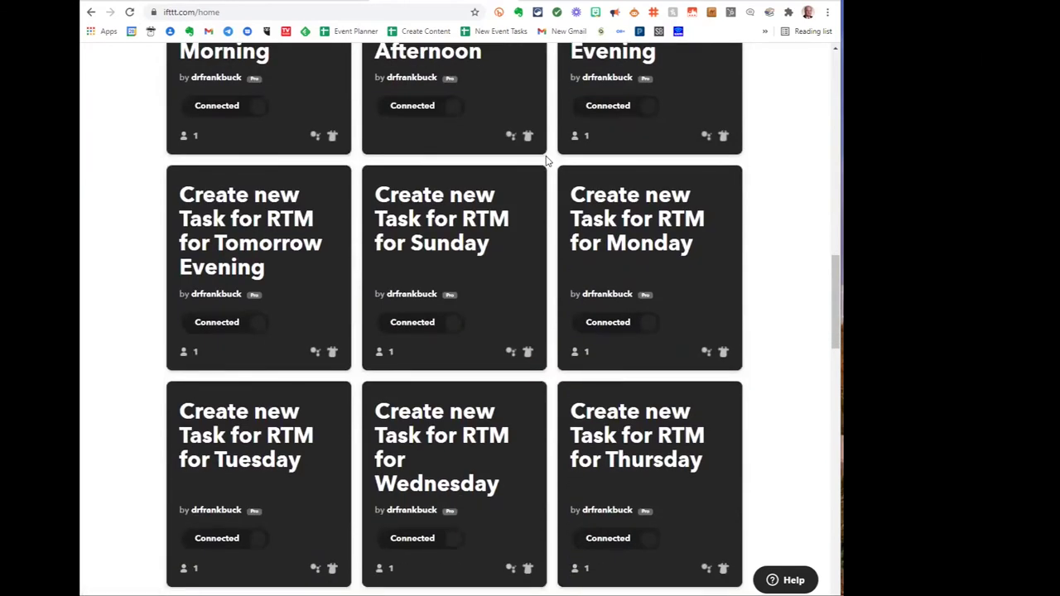
pyautogui.scroll(-2, 511, 291)
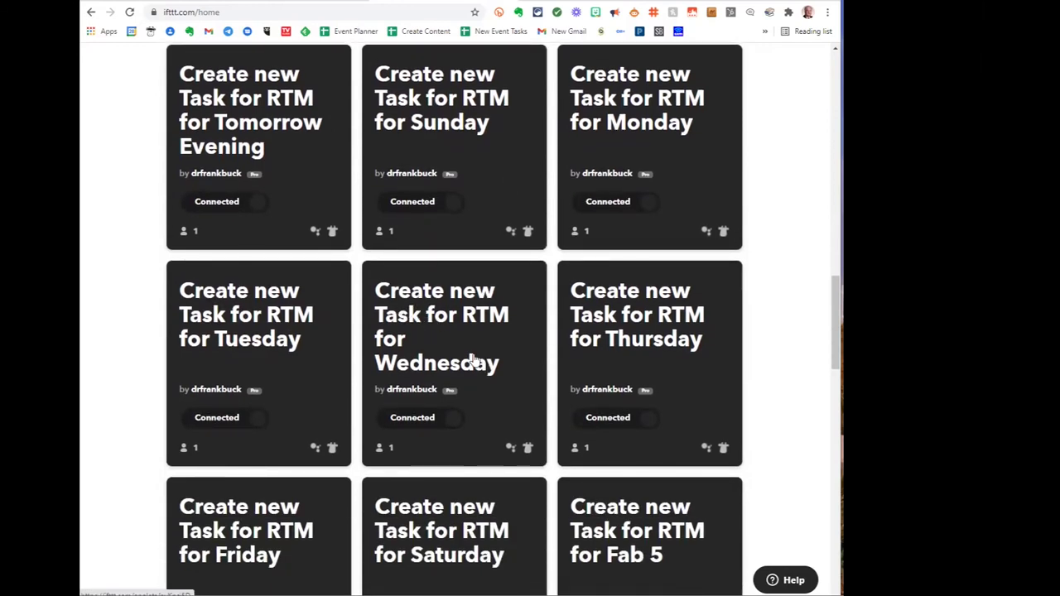
pyautogui.scroll(15, 471, 327)
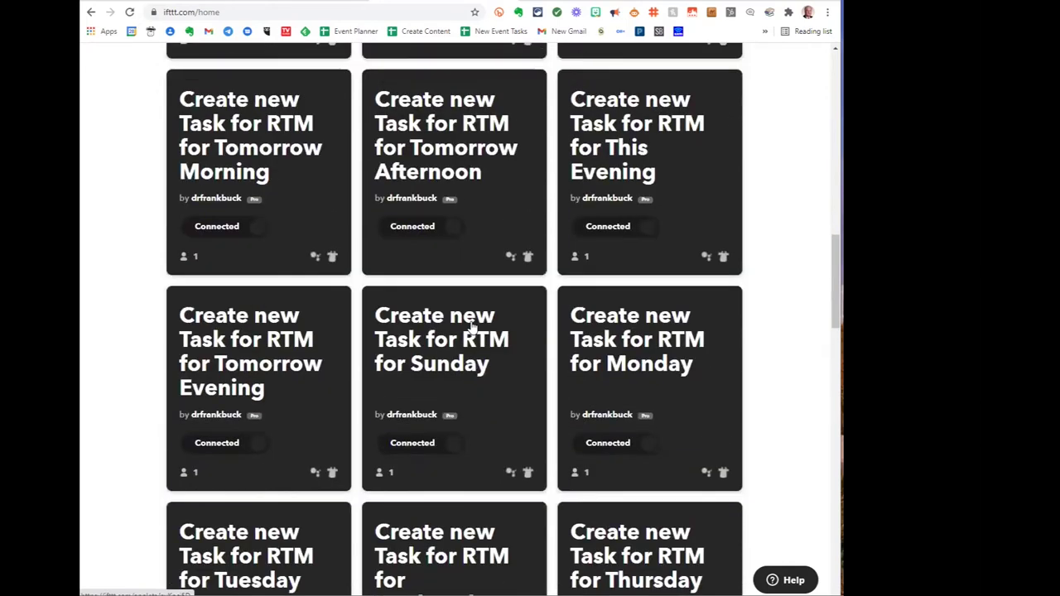
pyautogui.scroll(2, 470, 327)
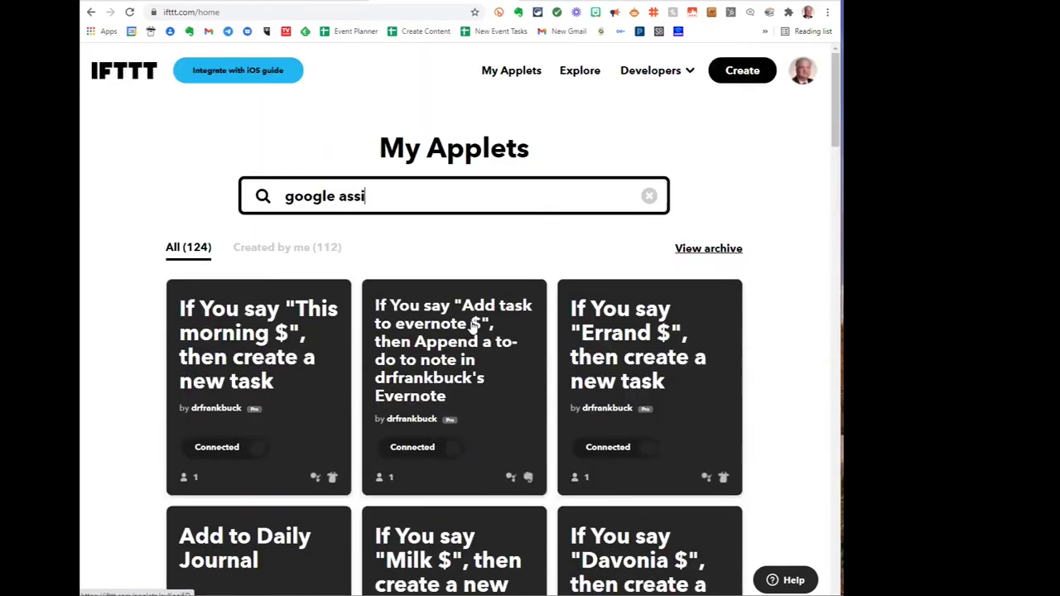
# Step: Start a new applet with Google Assistant's "Say a phrase with a text ingredient" as its trigger
pyautogui.click(742, 71)
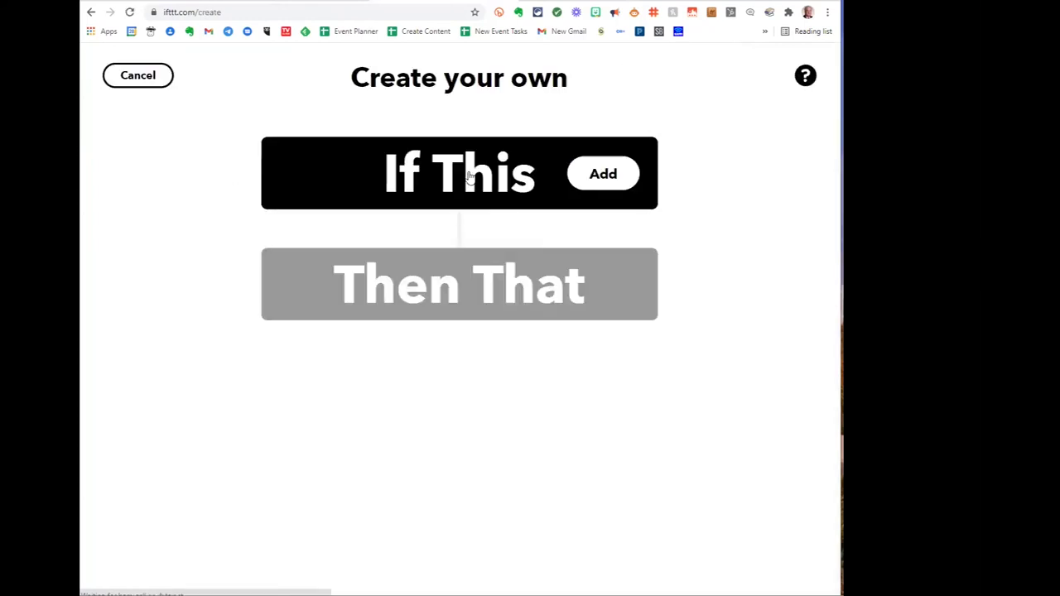
pyautogui.click(468, 176)
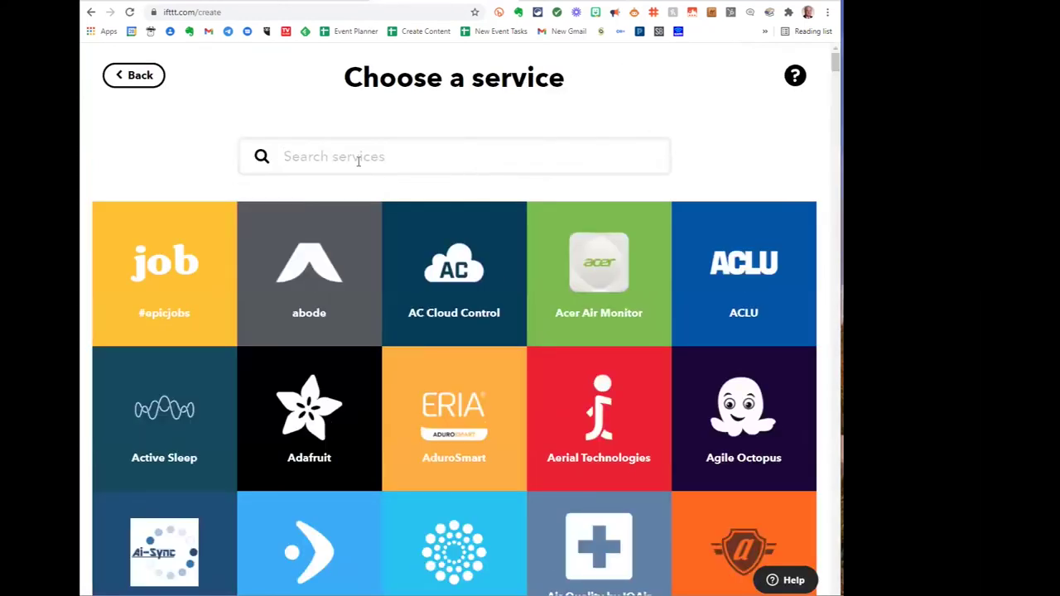
pyautogui.write('google')
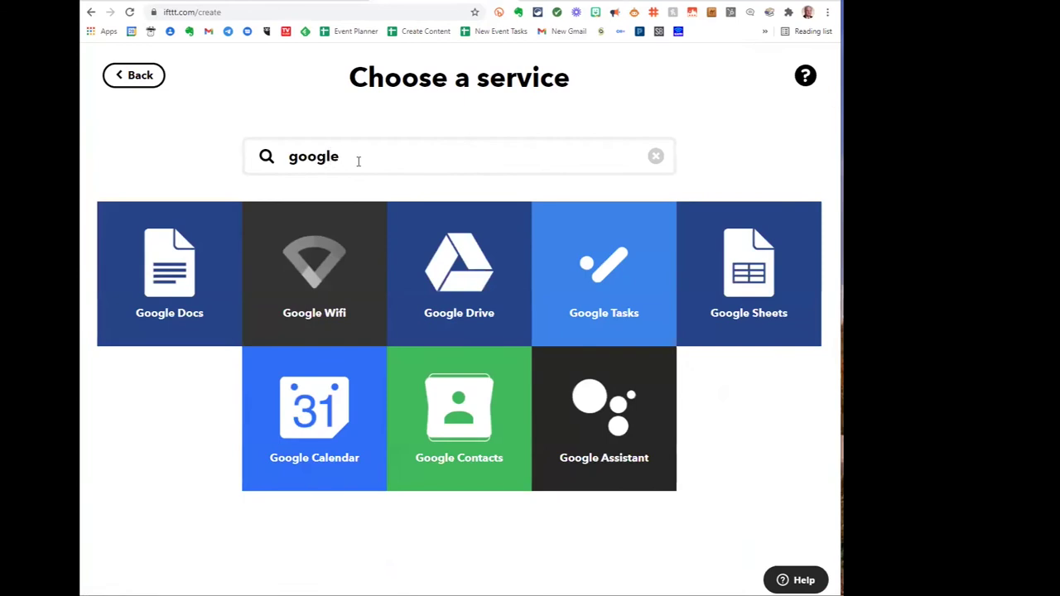
pyautogui.write(' a')
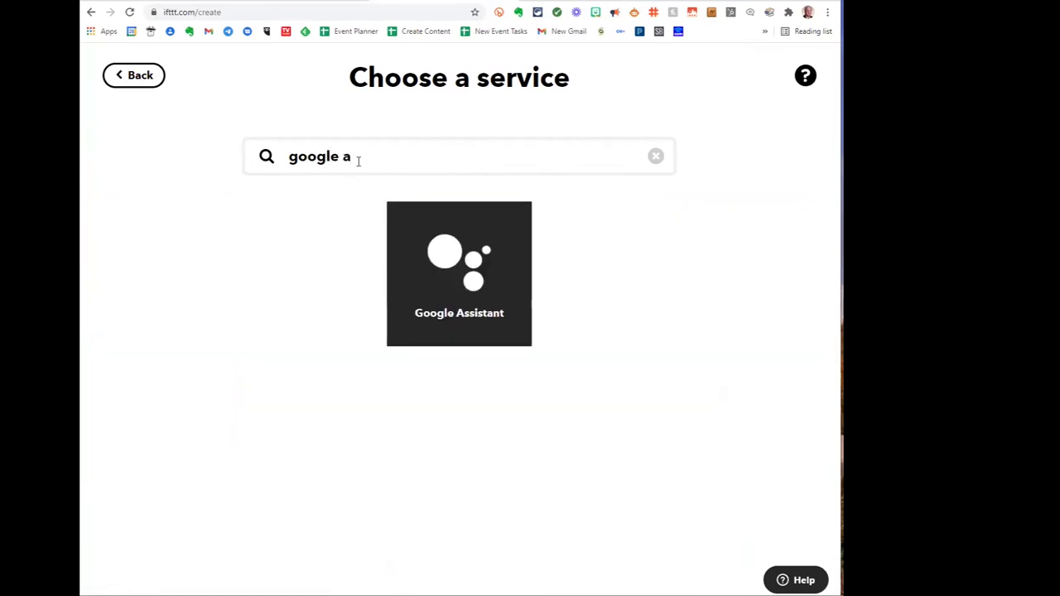
pyautogui.click(470, 273)
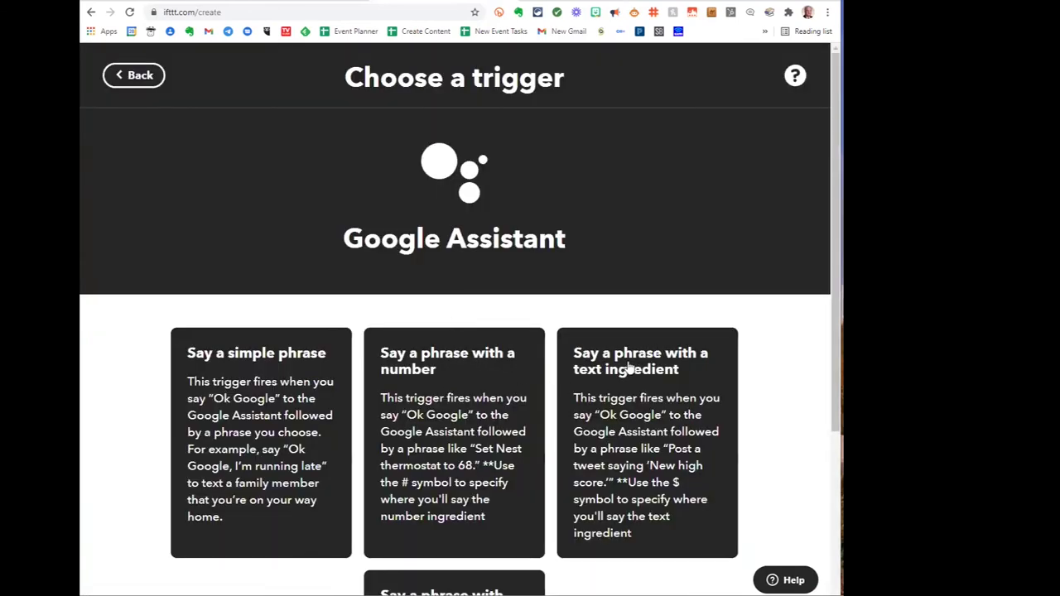
pyautogui.click(654, 390)
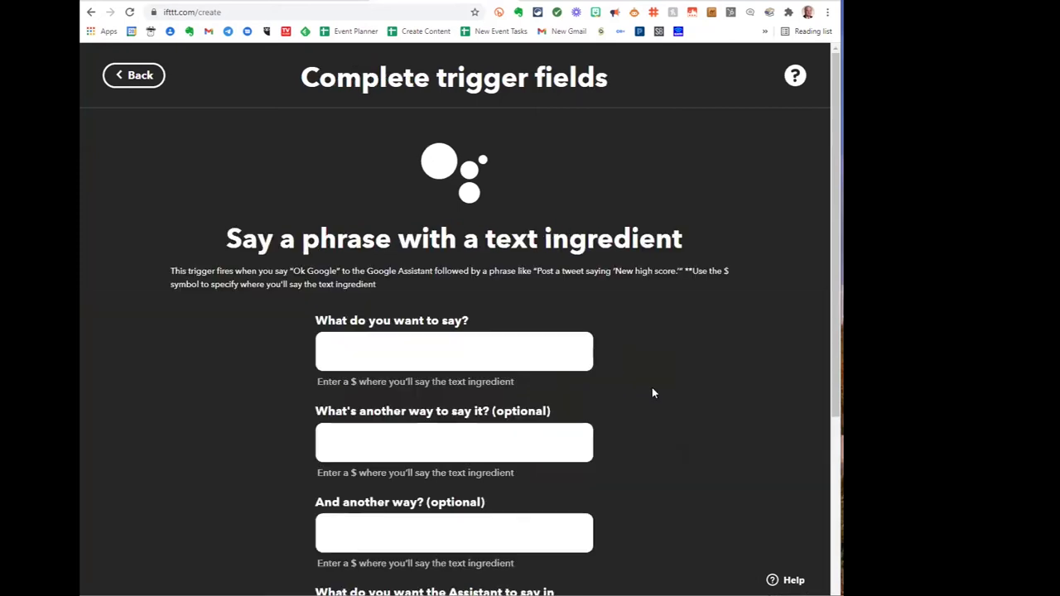
# Step: Enter "Wednesday $" as the phrase to say for the trigger
pyautogui.click(386, 357)
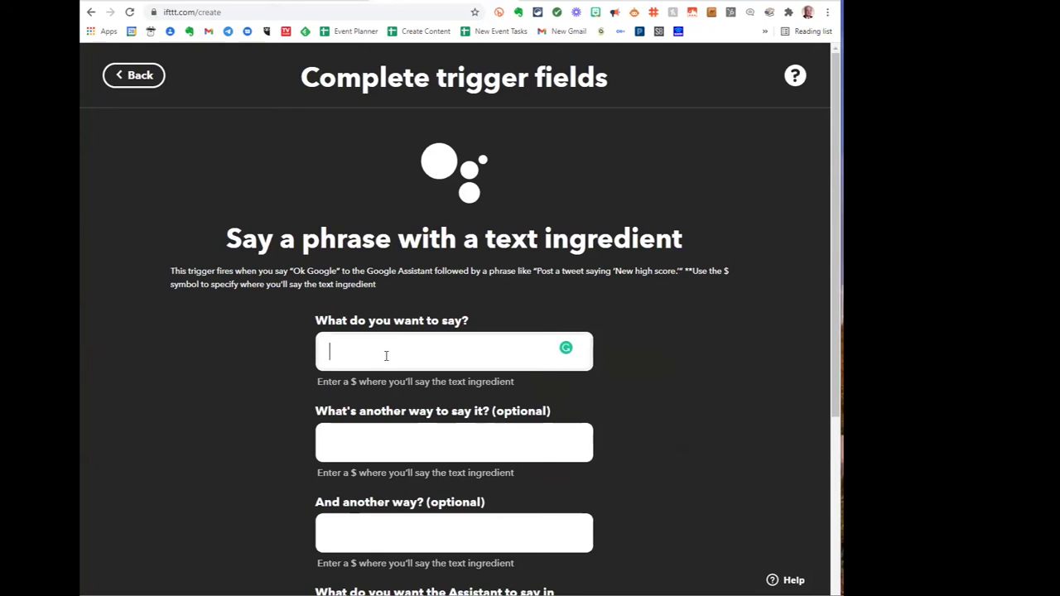
pyautogui.write('Wednesday')
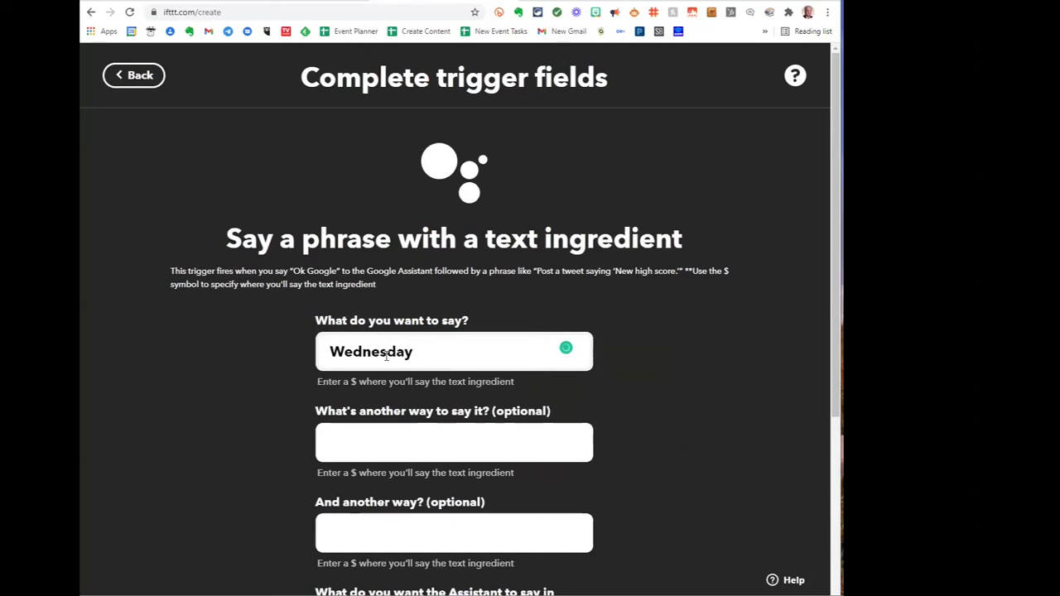
pyautogui.write(' $')
# Step: Set the Assistant's response to "OK, I will add it to the list for Wenesday" and create the trigger
pyautogui.scroll(-3, 397, 365)
pyautogui.click(380, 366)
pyautogui.write('OK, I will add it toth')
pyautogui.press('BackSpace')
pyautogui.press('BackSpace')
pyautogui.write('the list for Wed')
pyautogui.press('BackSpace')
pyautogui.write('nesday')
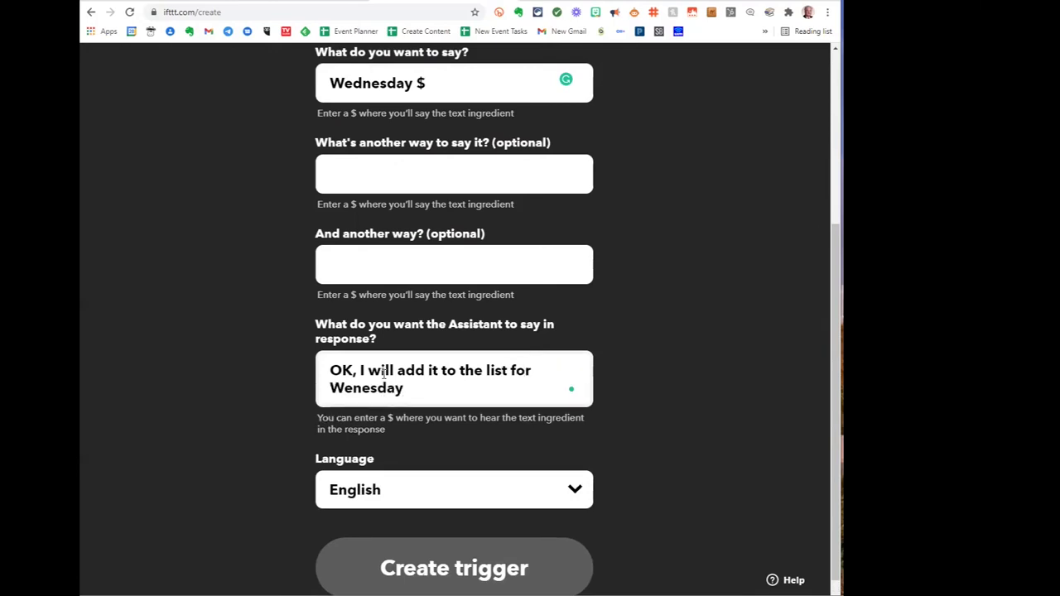
pyautogui.click(424, 558)
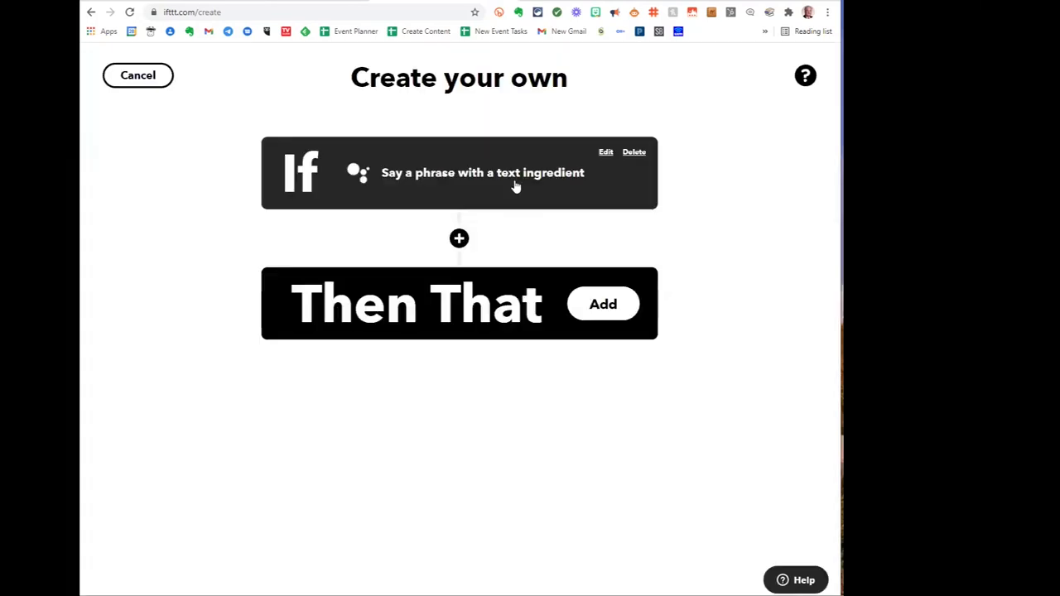
# Step: Add Remember The Milk's "Create a new task" as the action of the Wednesday applet
pyautogui.click(450, 300)
pyautogui.click(386, 165)
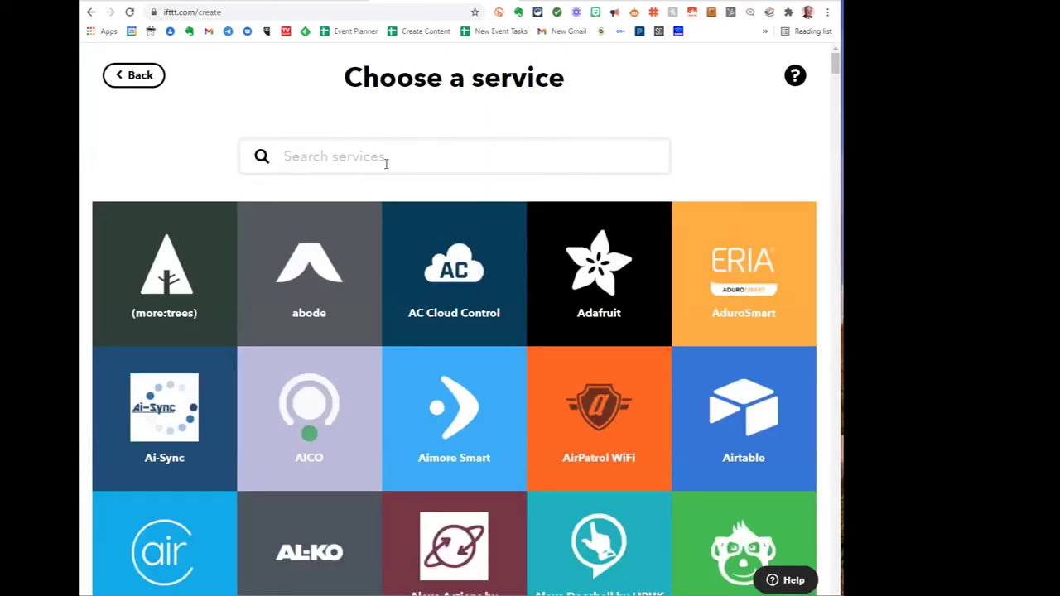
pyautogui.write('remember')
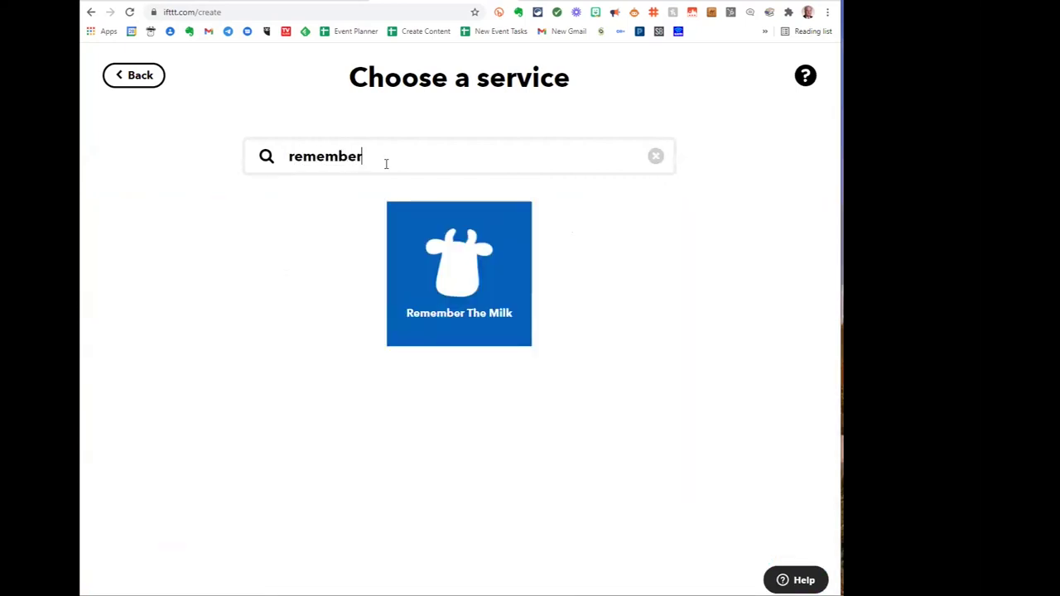
pyautogui.click(441, 252)
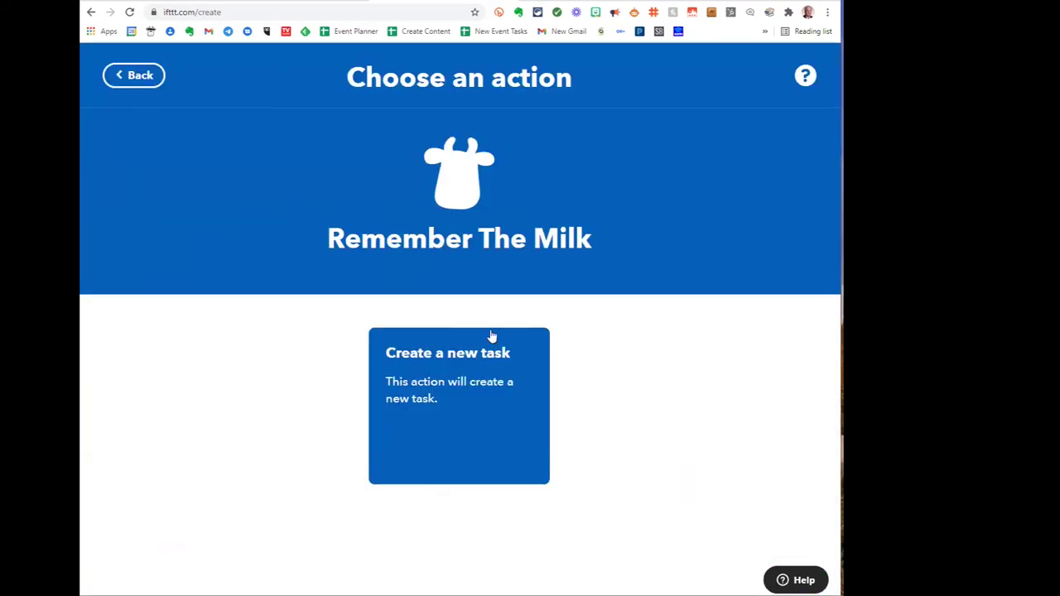
pyautogui.click(492, 336)
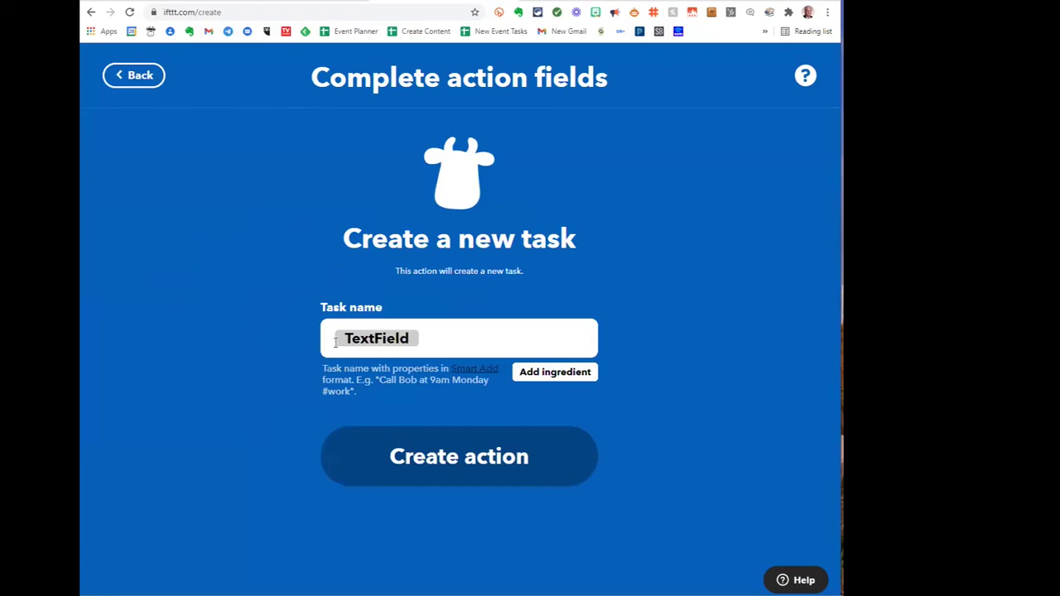
# Step: Set the task name to "{{TextField}} ^wednesday !2" and create the action
pyautogui.click(445, 345)
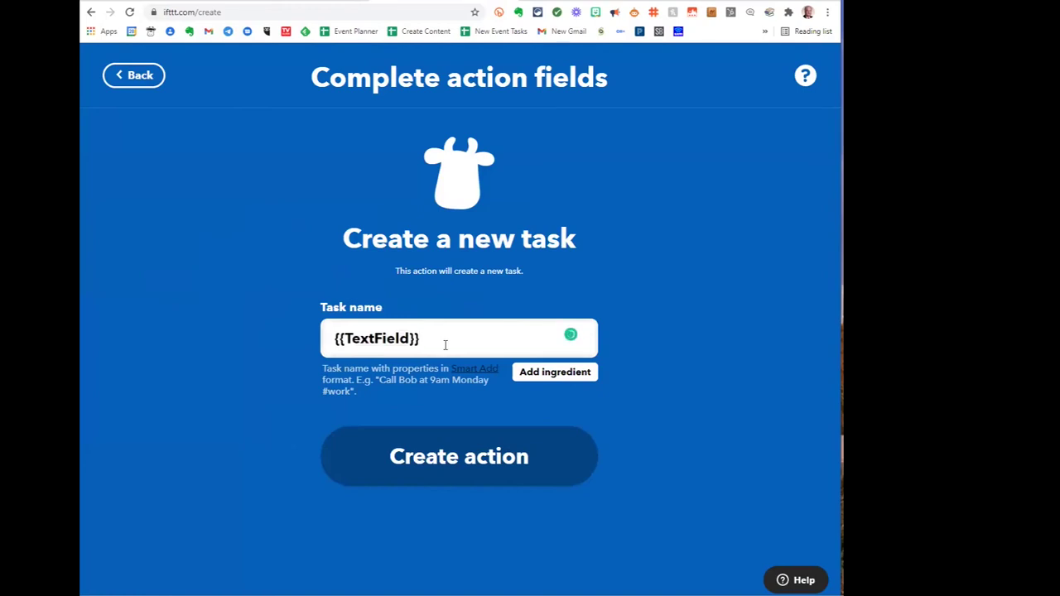
pyautogui.write('^wednesday')
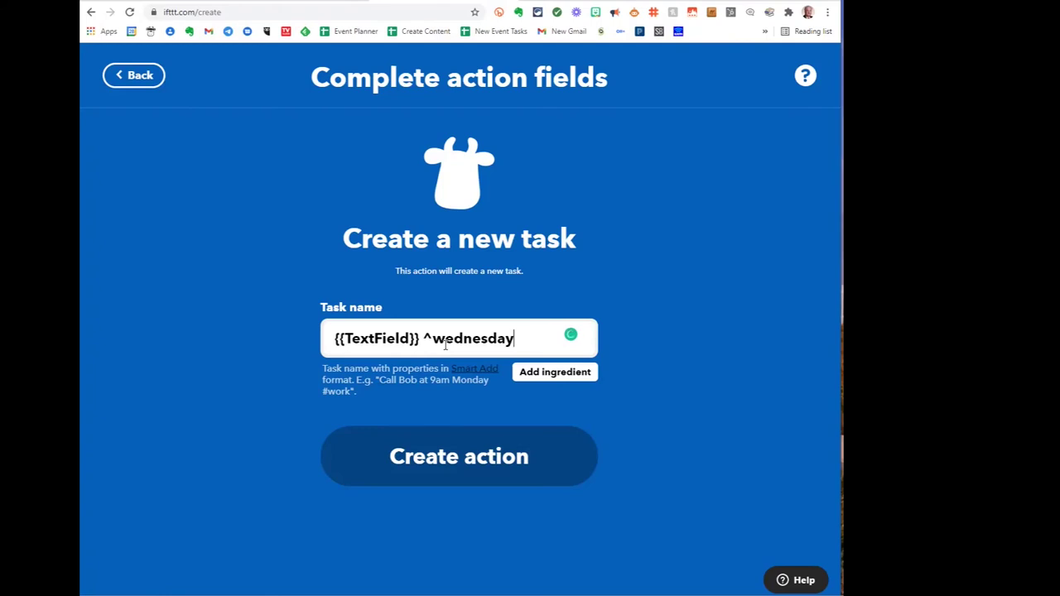
pyautogui.write('!2')
pyautogui.click(446, 455)
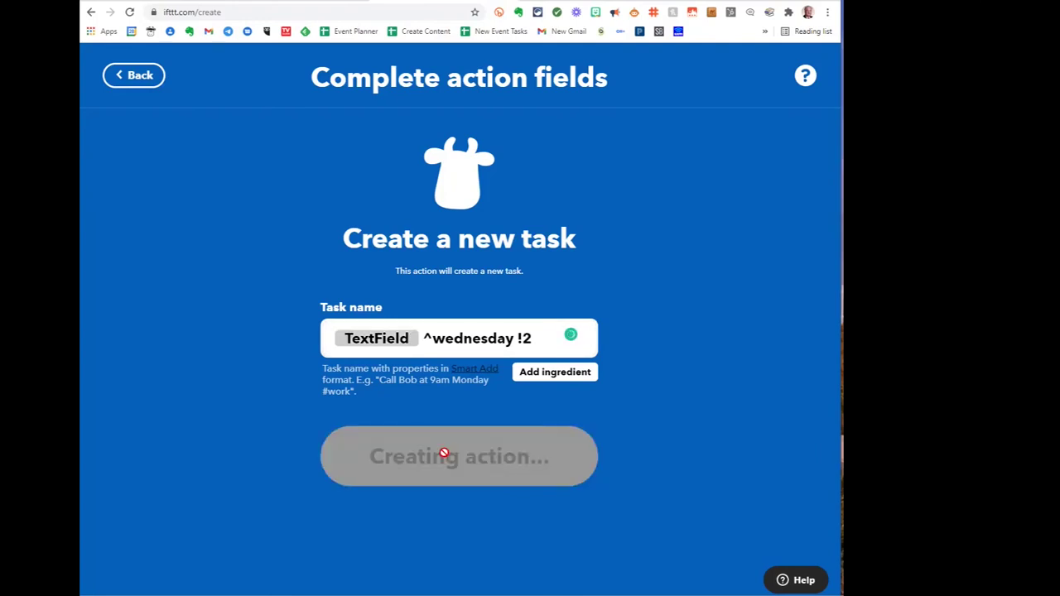
# Step: Finish the Wednesday applet with its suggested title and notifications off
pyautogui.click(473, 473)
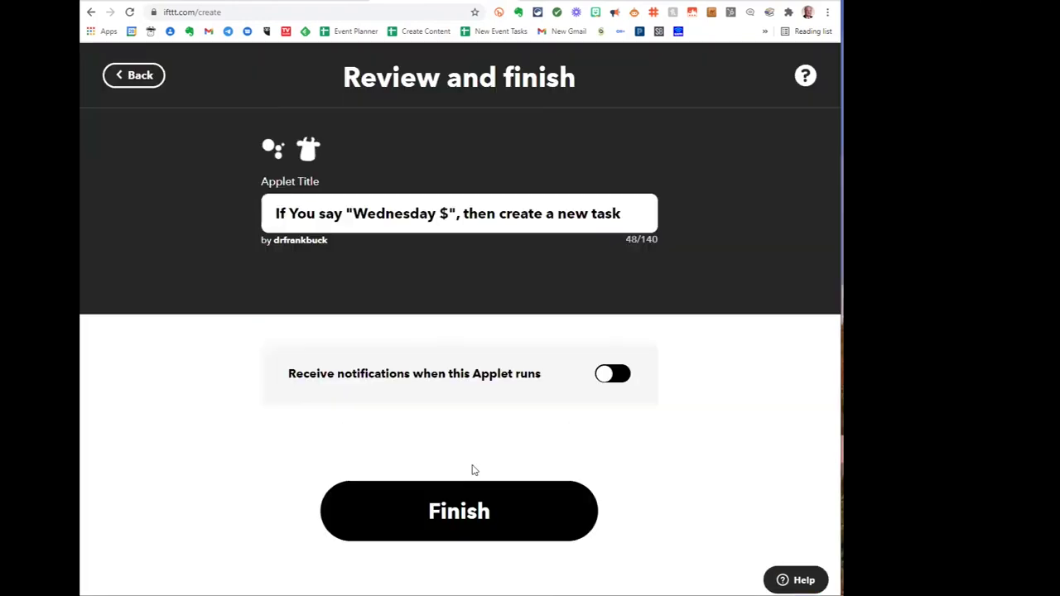
pyautogui.click(470, 506)
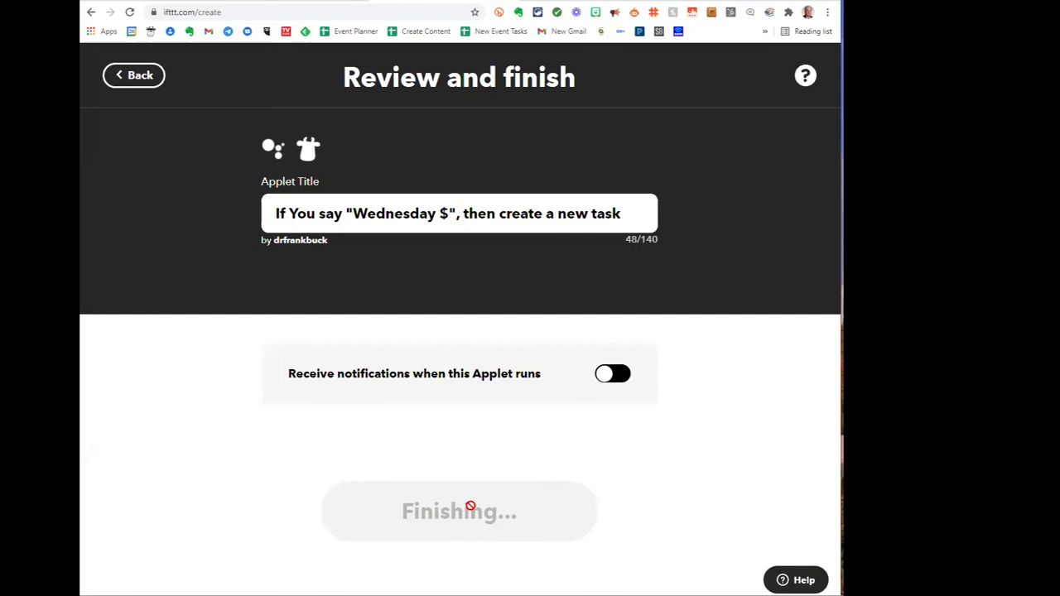